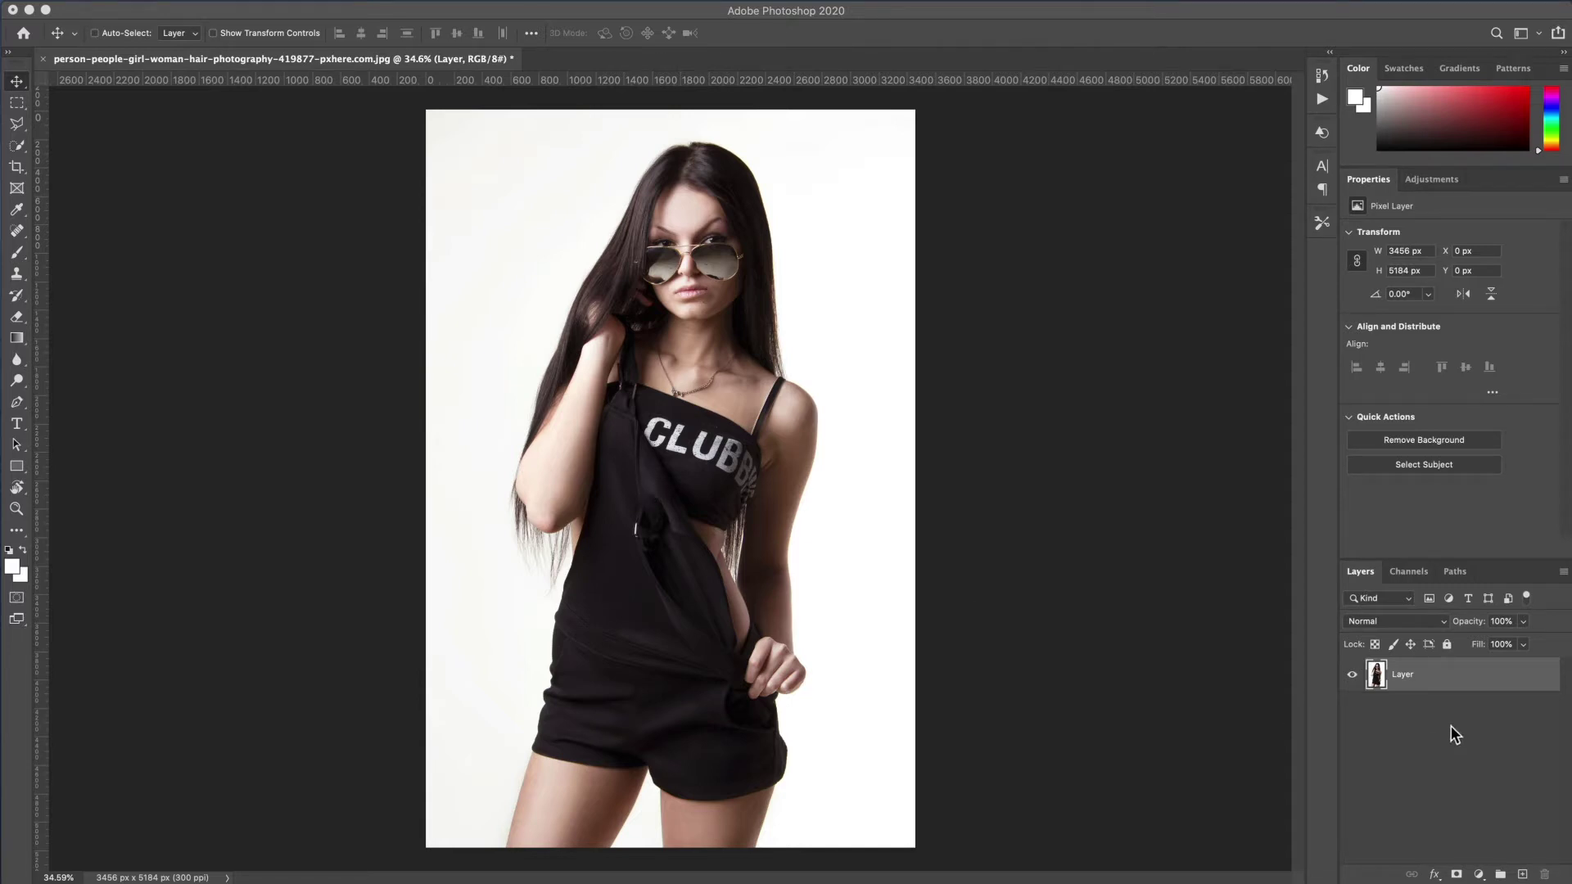
Load the saved Picture1 channel as a new selection around the outfit.
left_click(1436, 675)
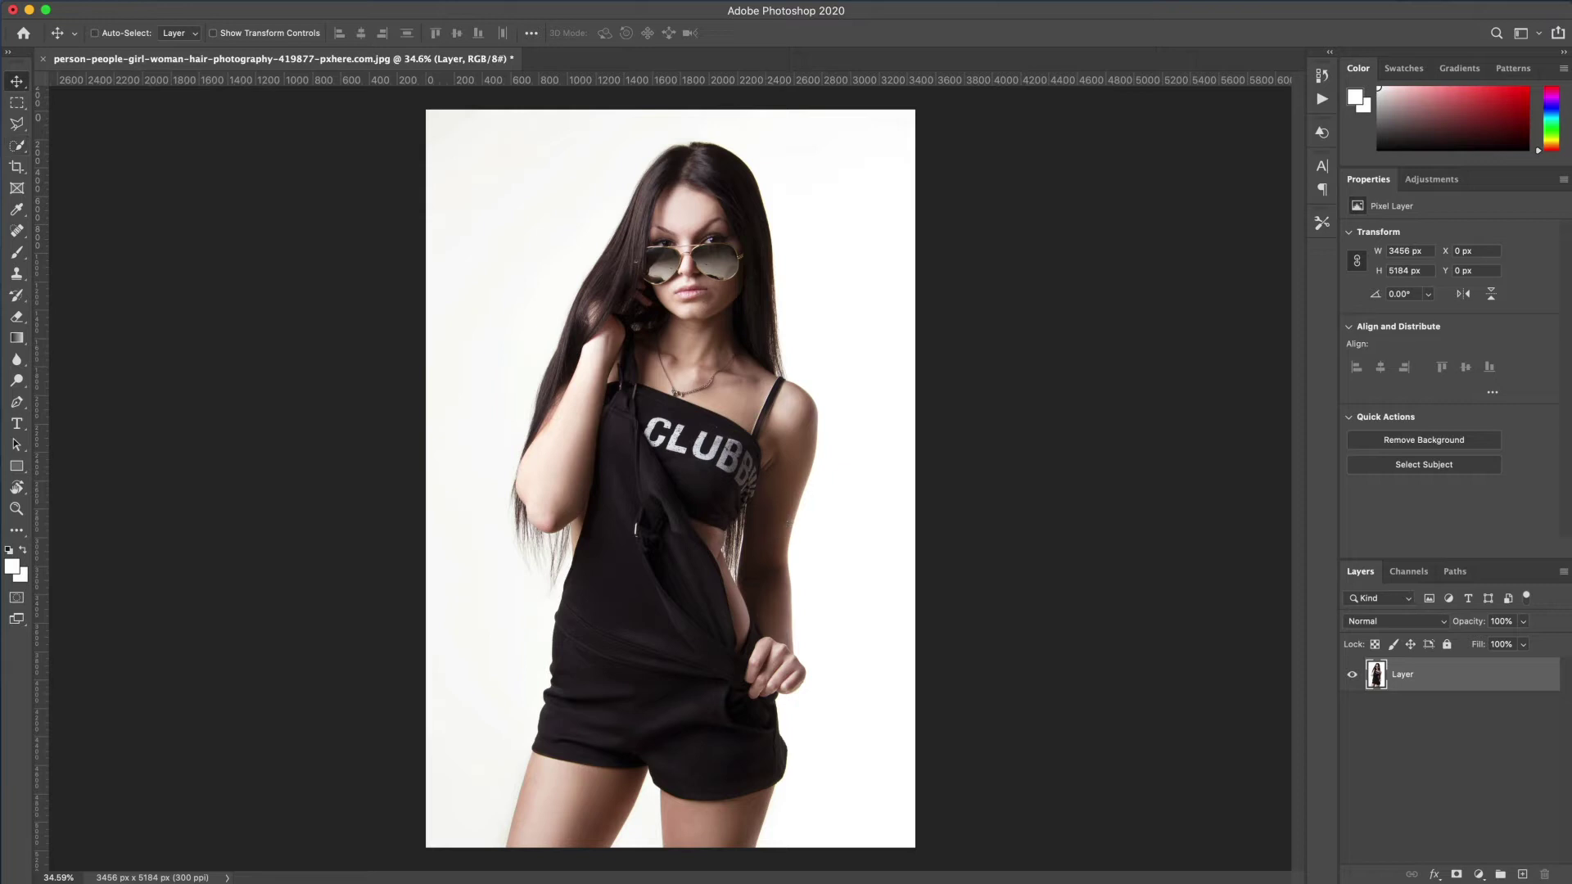
left_click(311, 0)
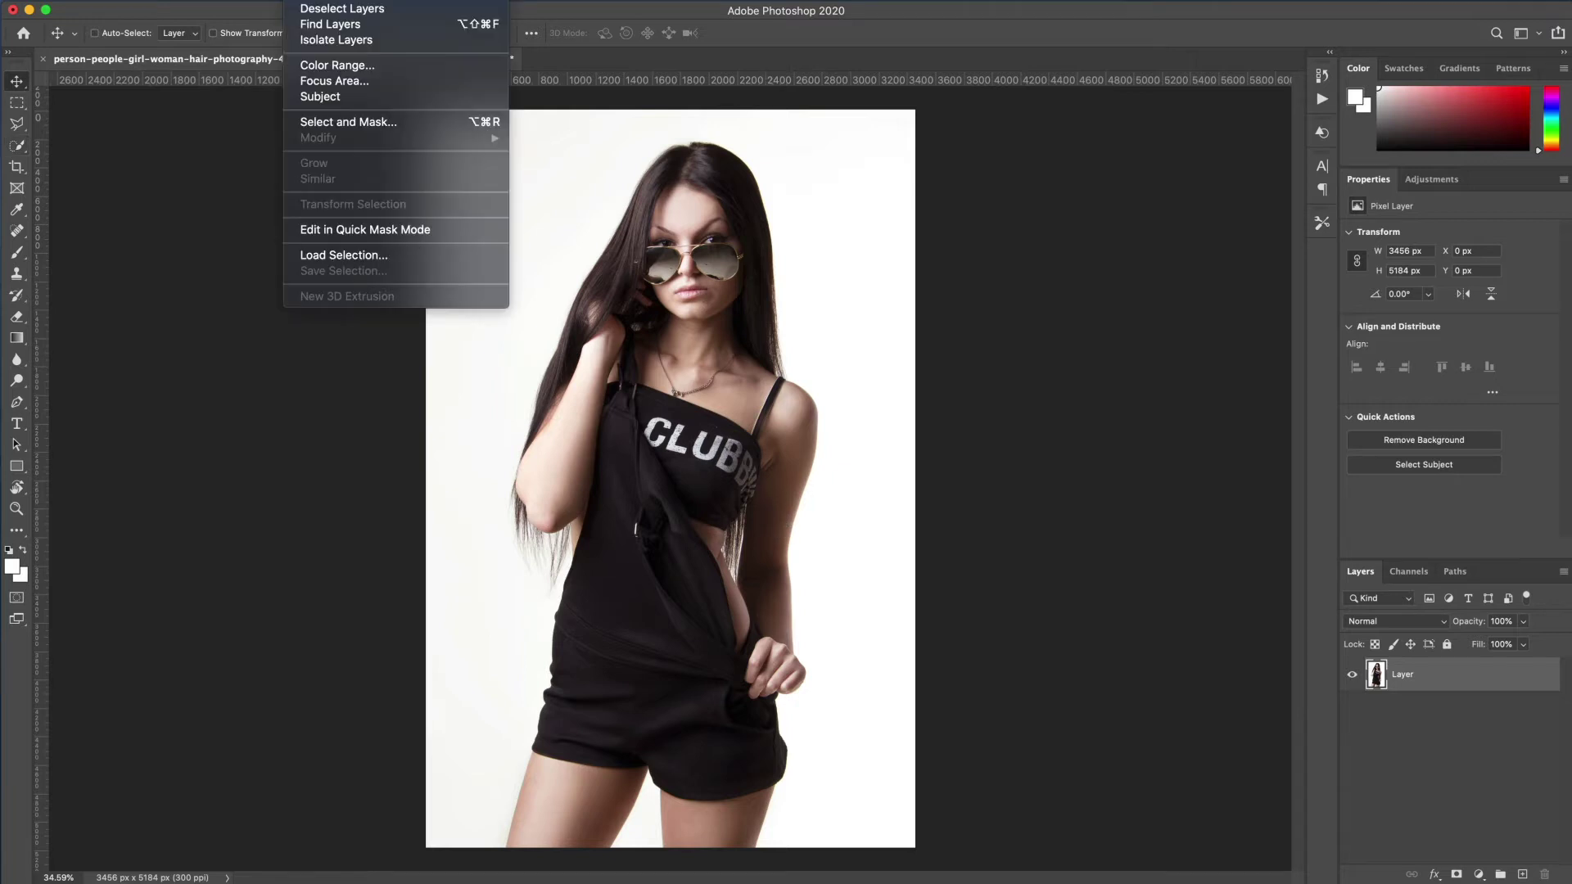
left_click(356, 257)
left_click(1025, 421)
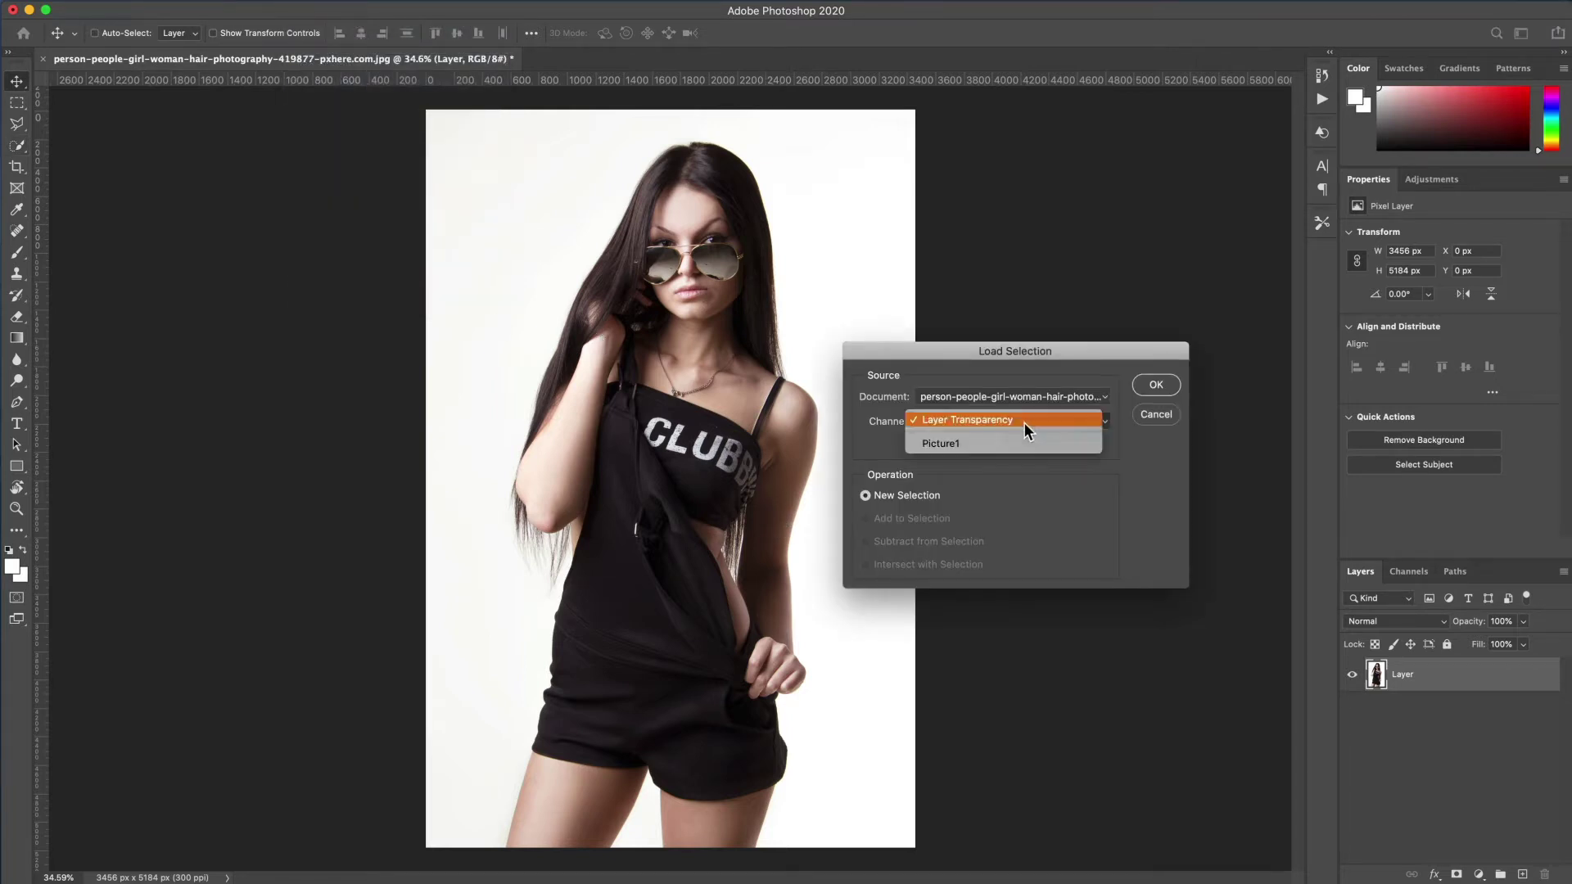
left_click(952, 441)
left_click(1151, 385)
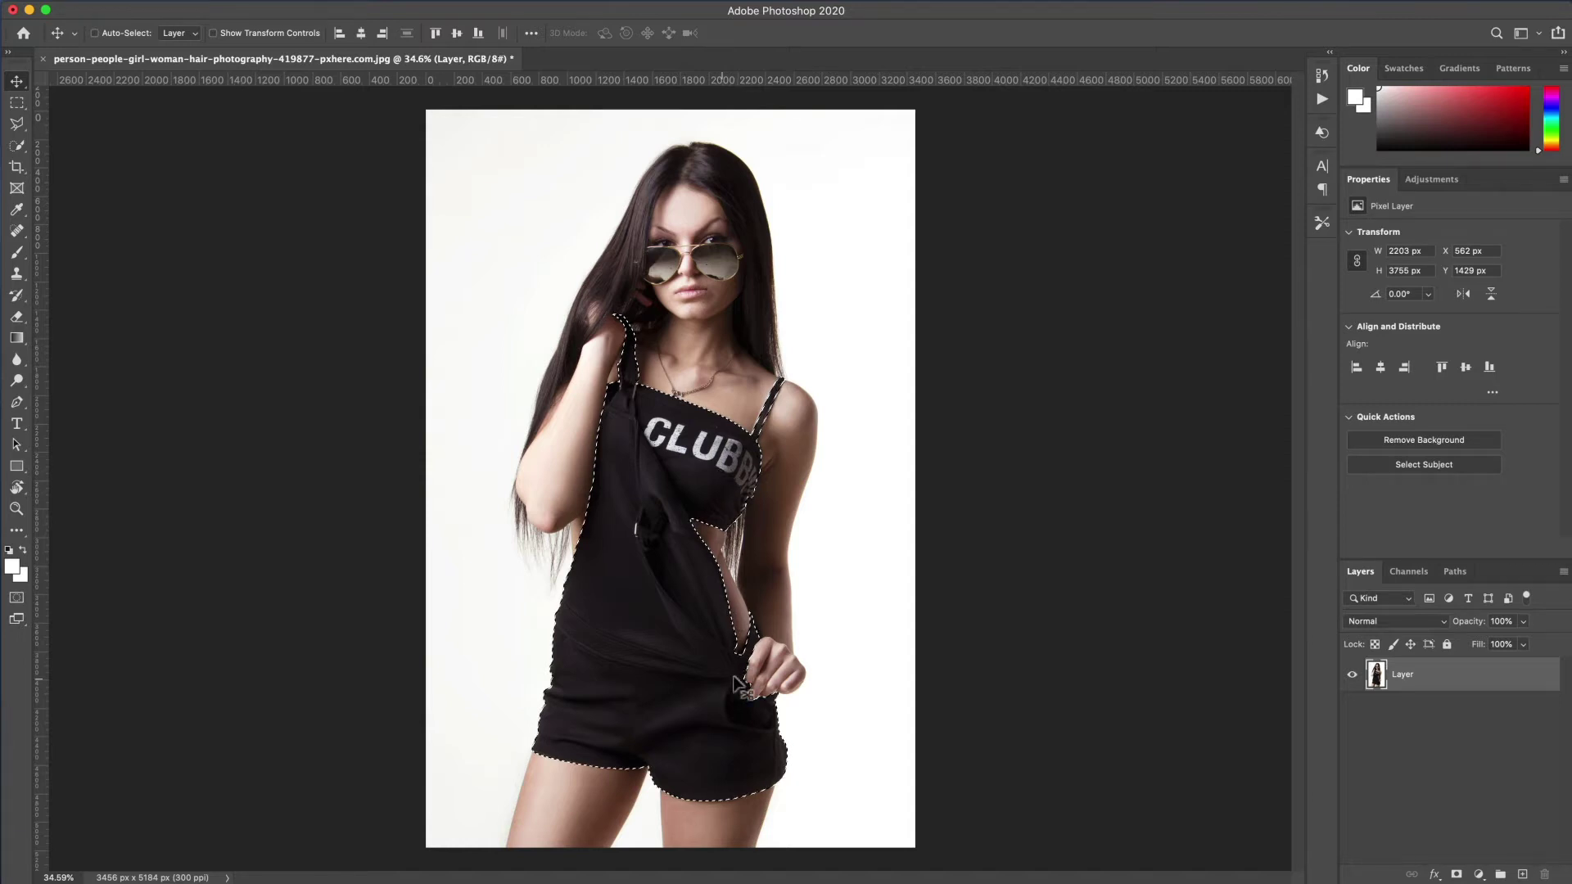
Try masking the photo layer with the outfit selection, and undo the mask.
left_click(1456, 873)
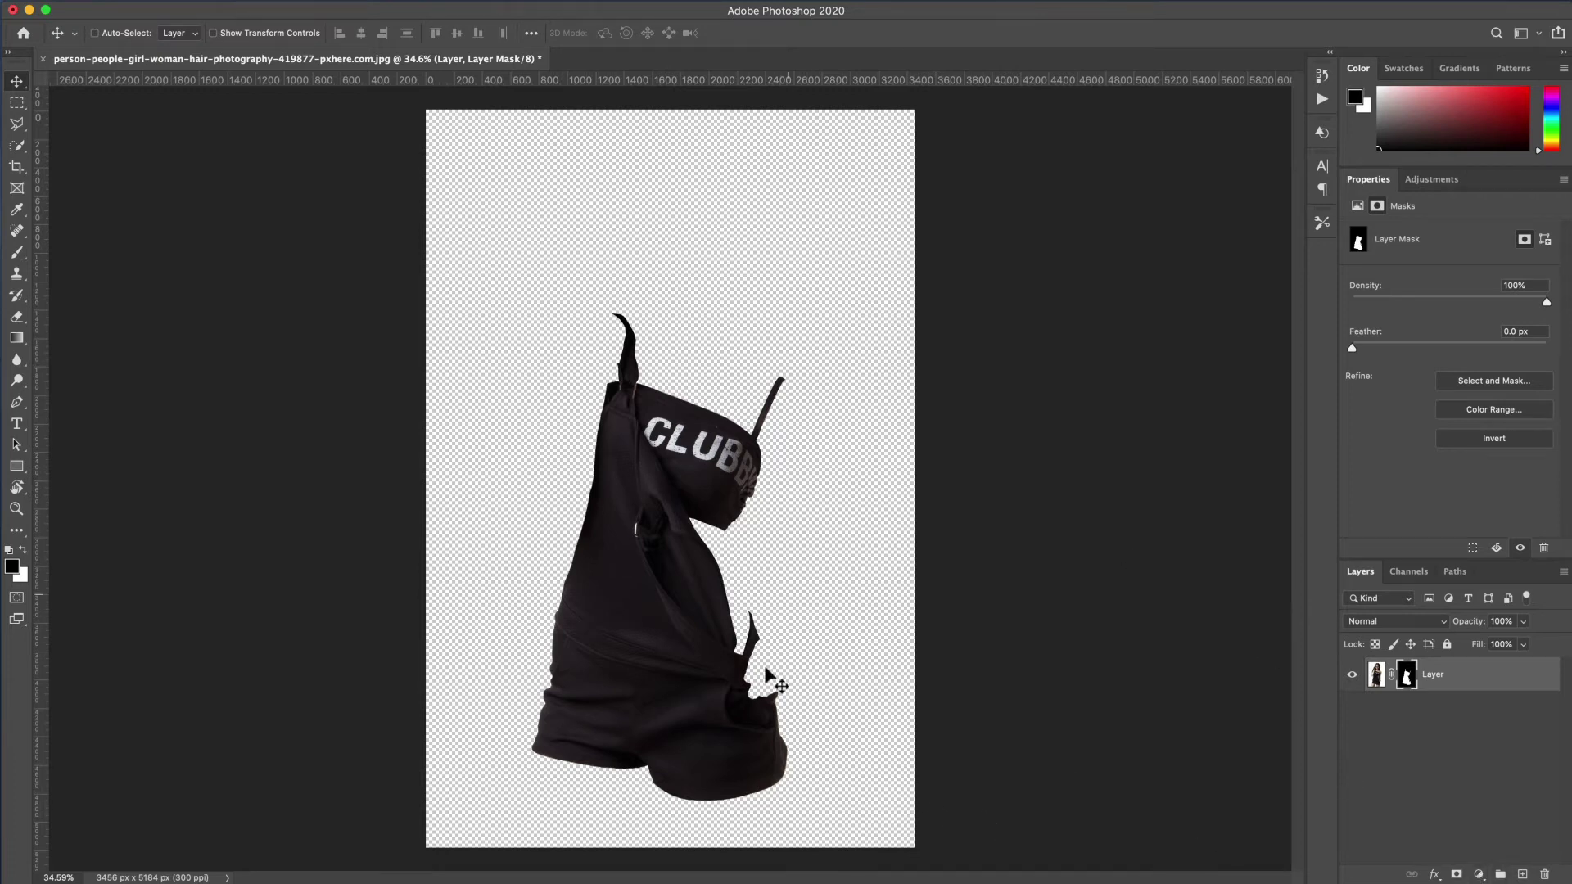
key("super+shift+d")
key("super+z")
key("super+z")
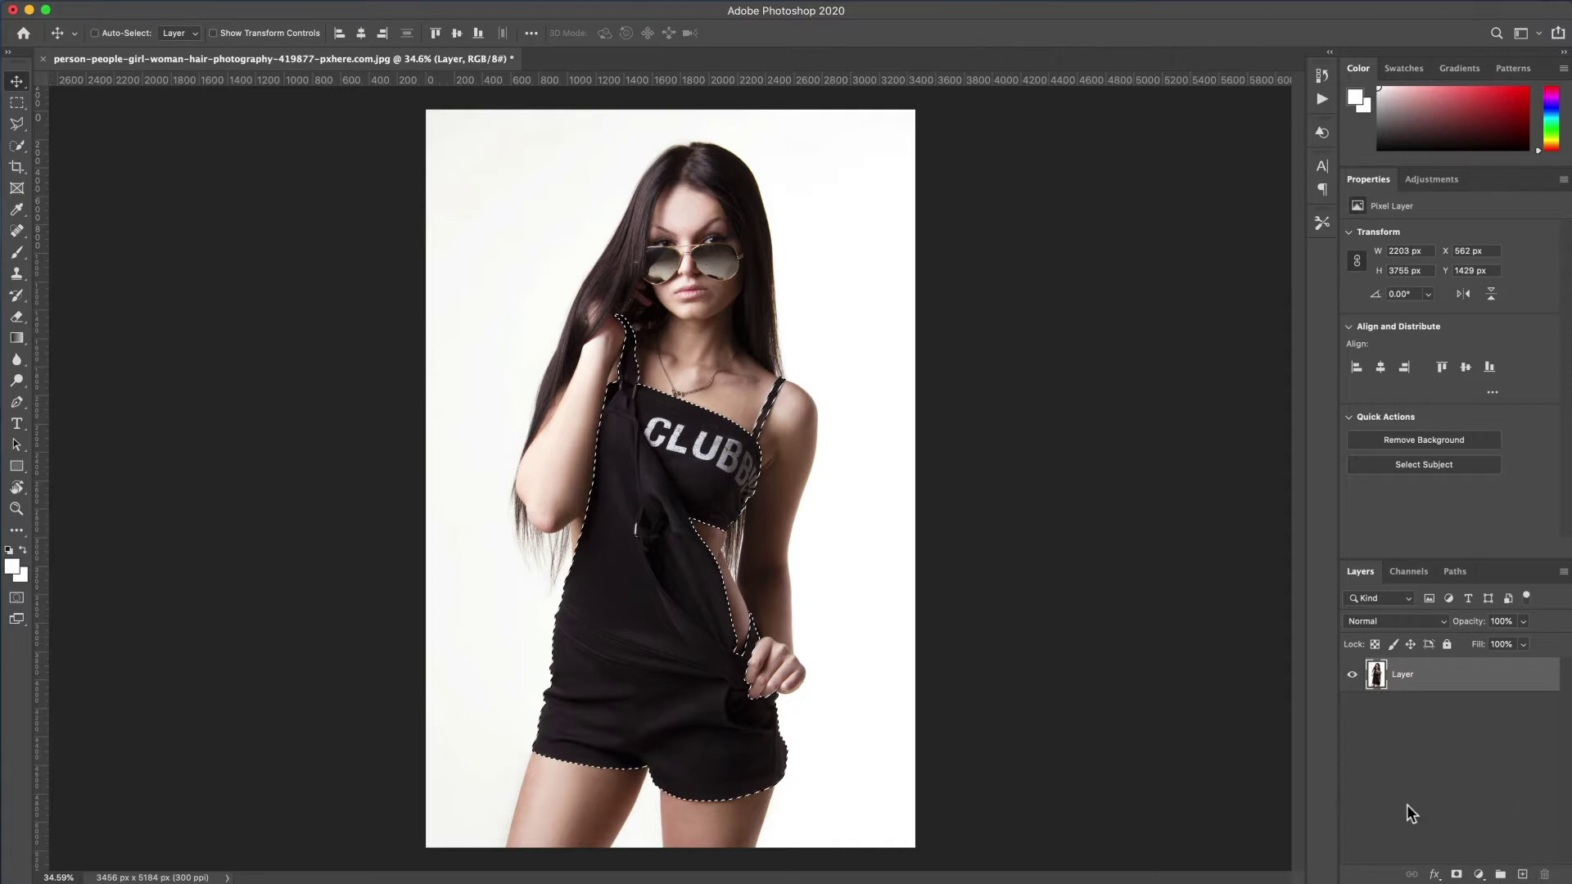
Try a Hue/Saturation adjustment on the outfit with hue -180, saturation +4 and lightness +18.
left_click(1479, 874)
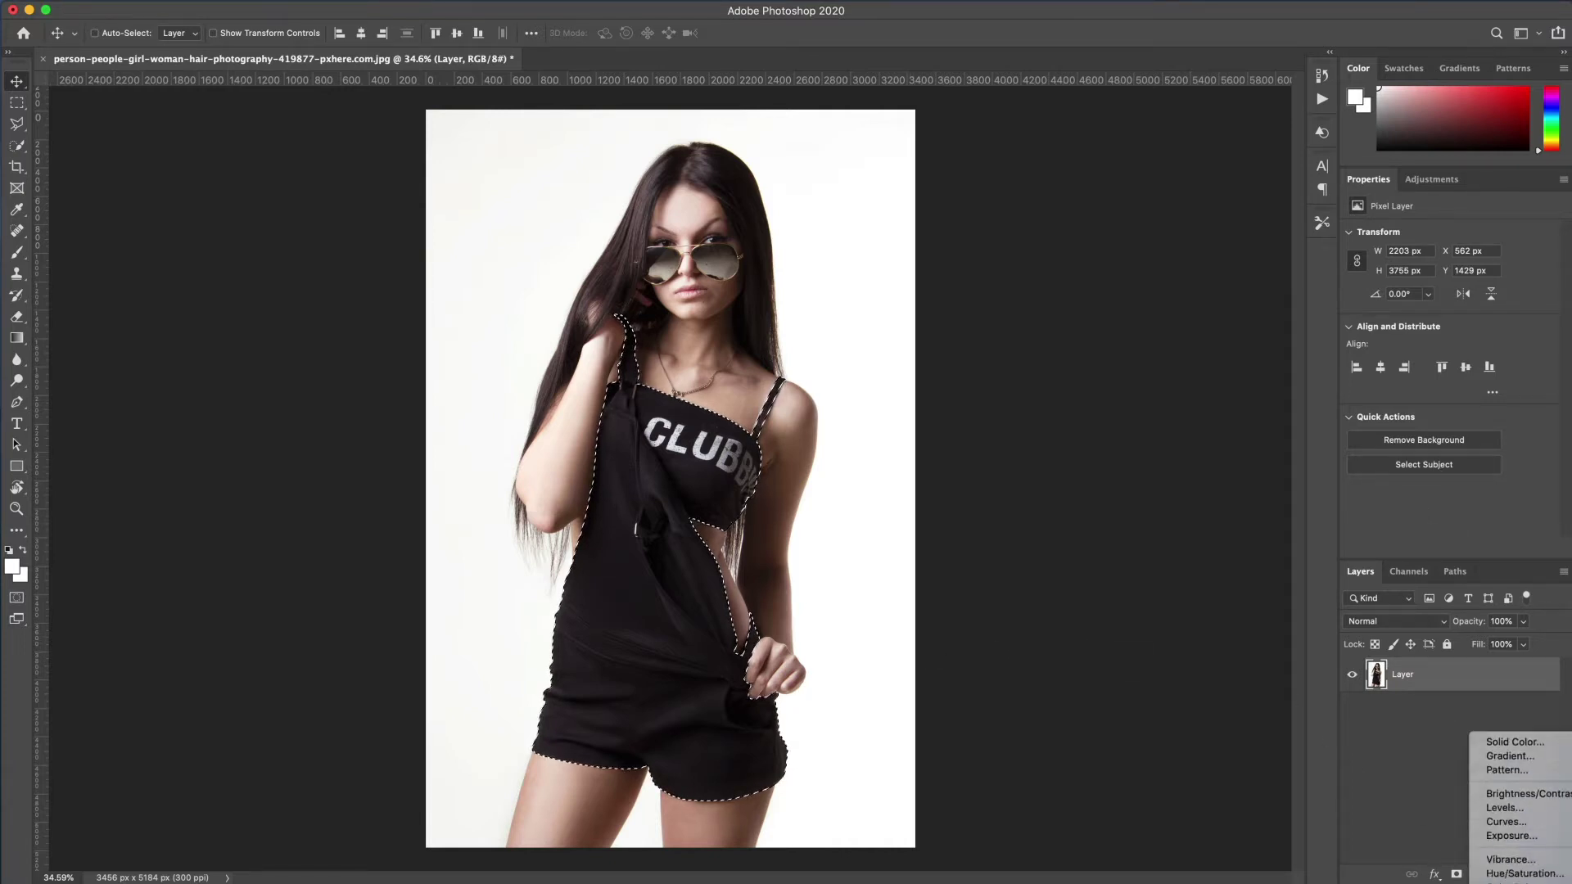
left_click(1501, 809)
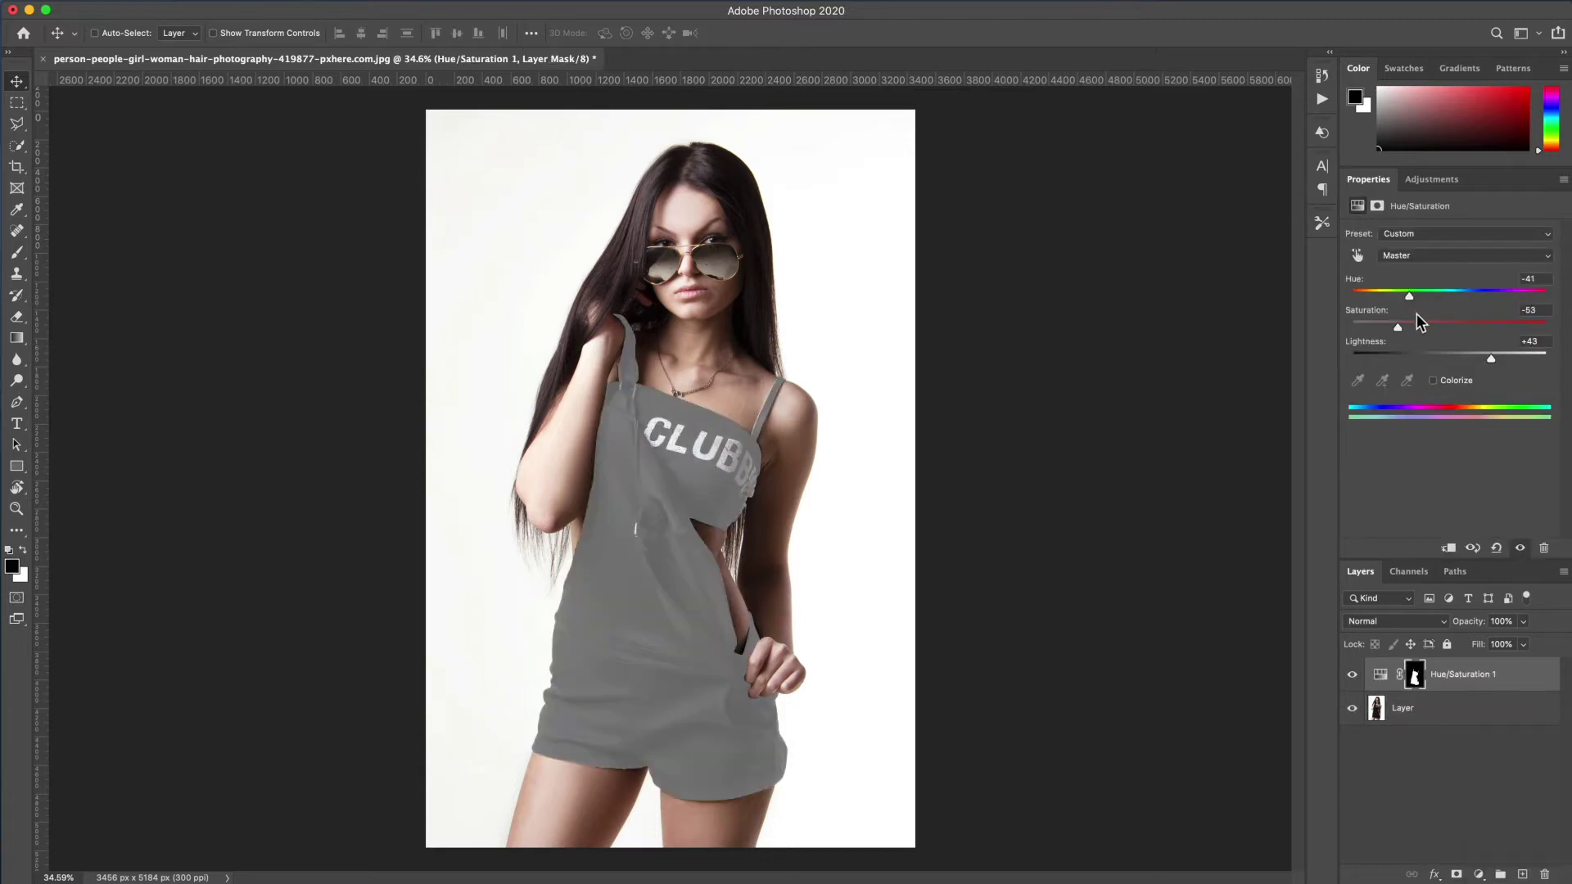
mouse_move(1410, 296)
left_mouse_down()
mouse_move(1460, 297)
mouse_move(1506, 326)
mouse_move(1419, 291)
left_mouse_up()
left_click_drag(1491, 358, 1443, 360)
left_click_drag(1439, 304, 1351, 301)
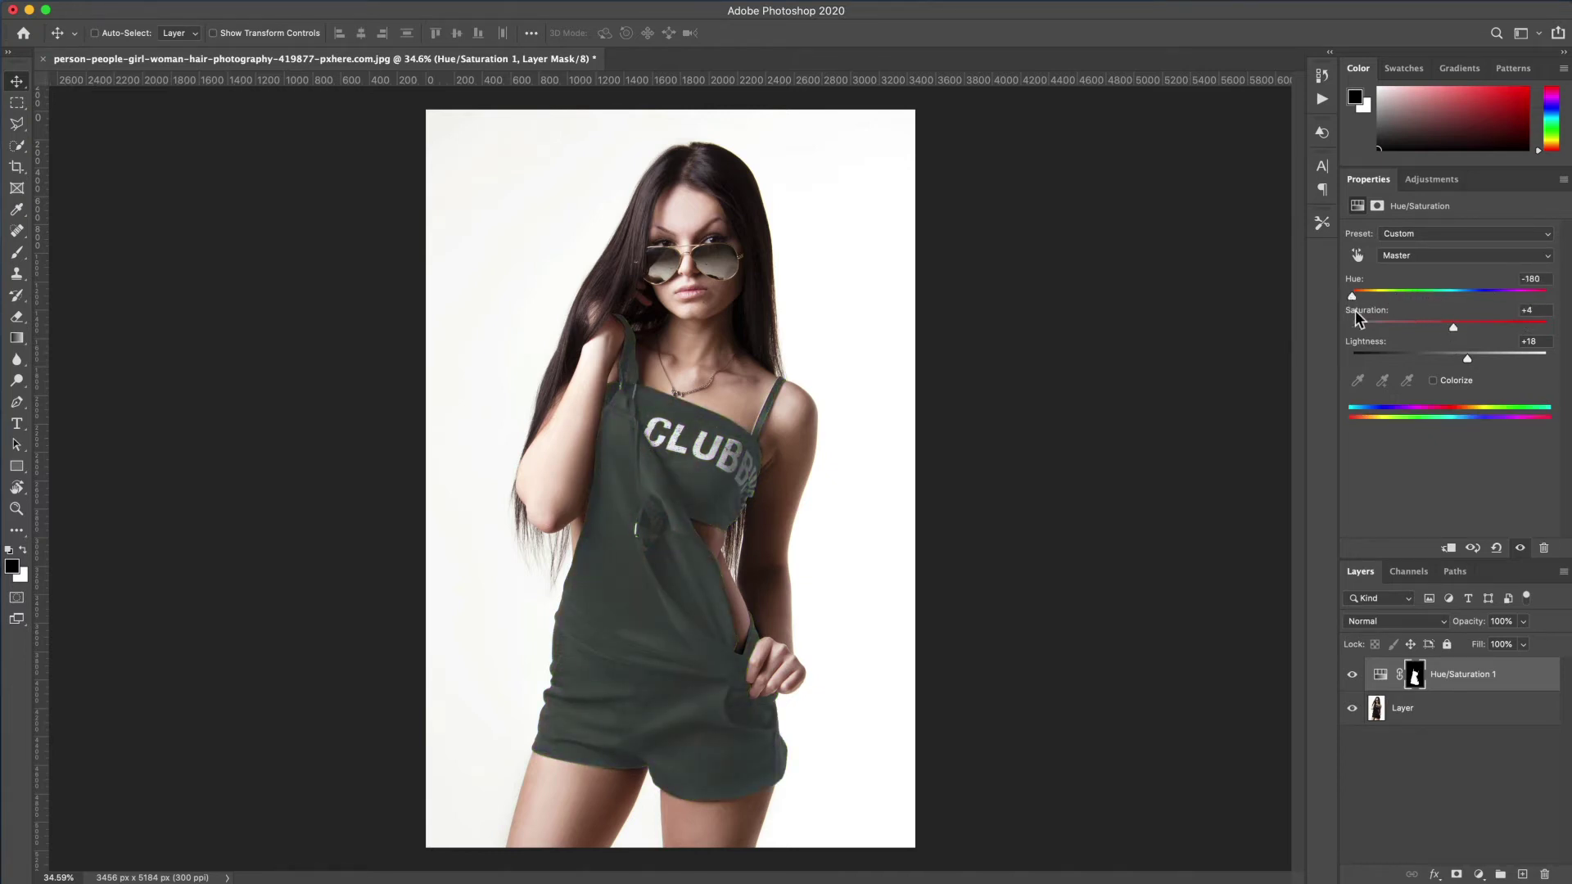
left_click(1444, 678)
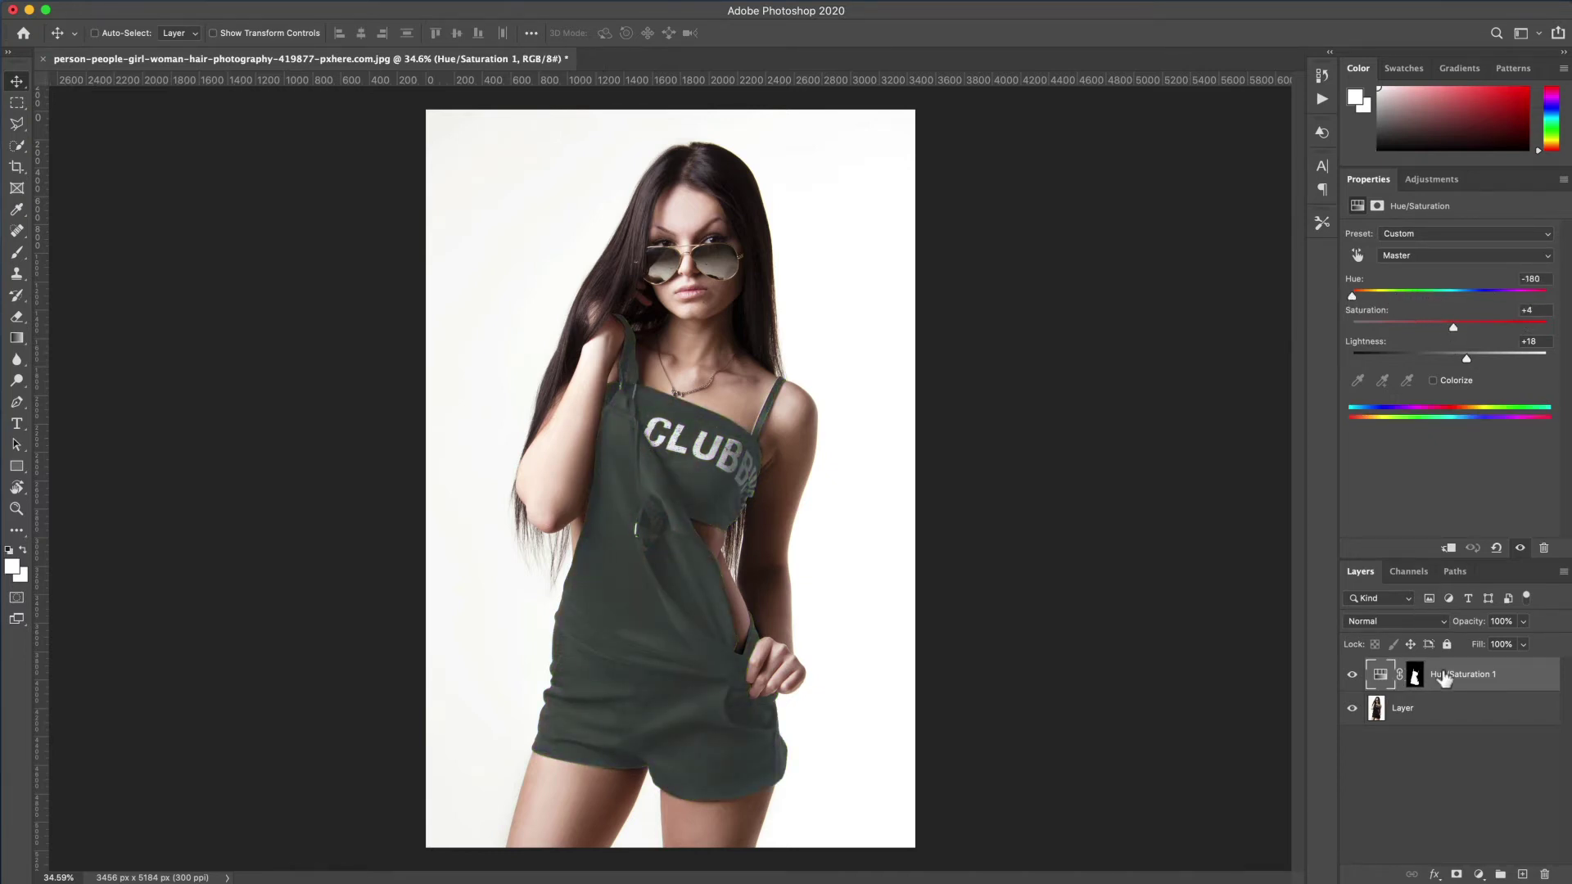
Undo the Hue/Saturation adjustment back to the active outfit selection.
key("ctrl+z")
key("ctrl+z")
key("ctrl+z")
key("ctrl+z")
key("ctrl+z")
key("ctrl+z")
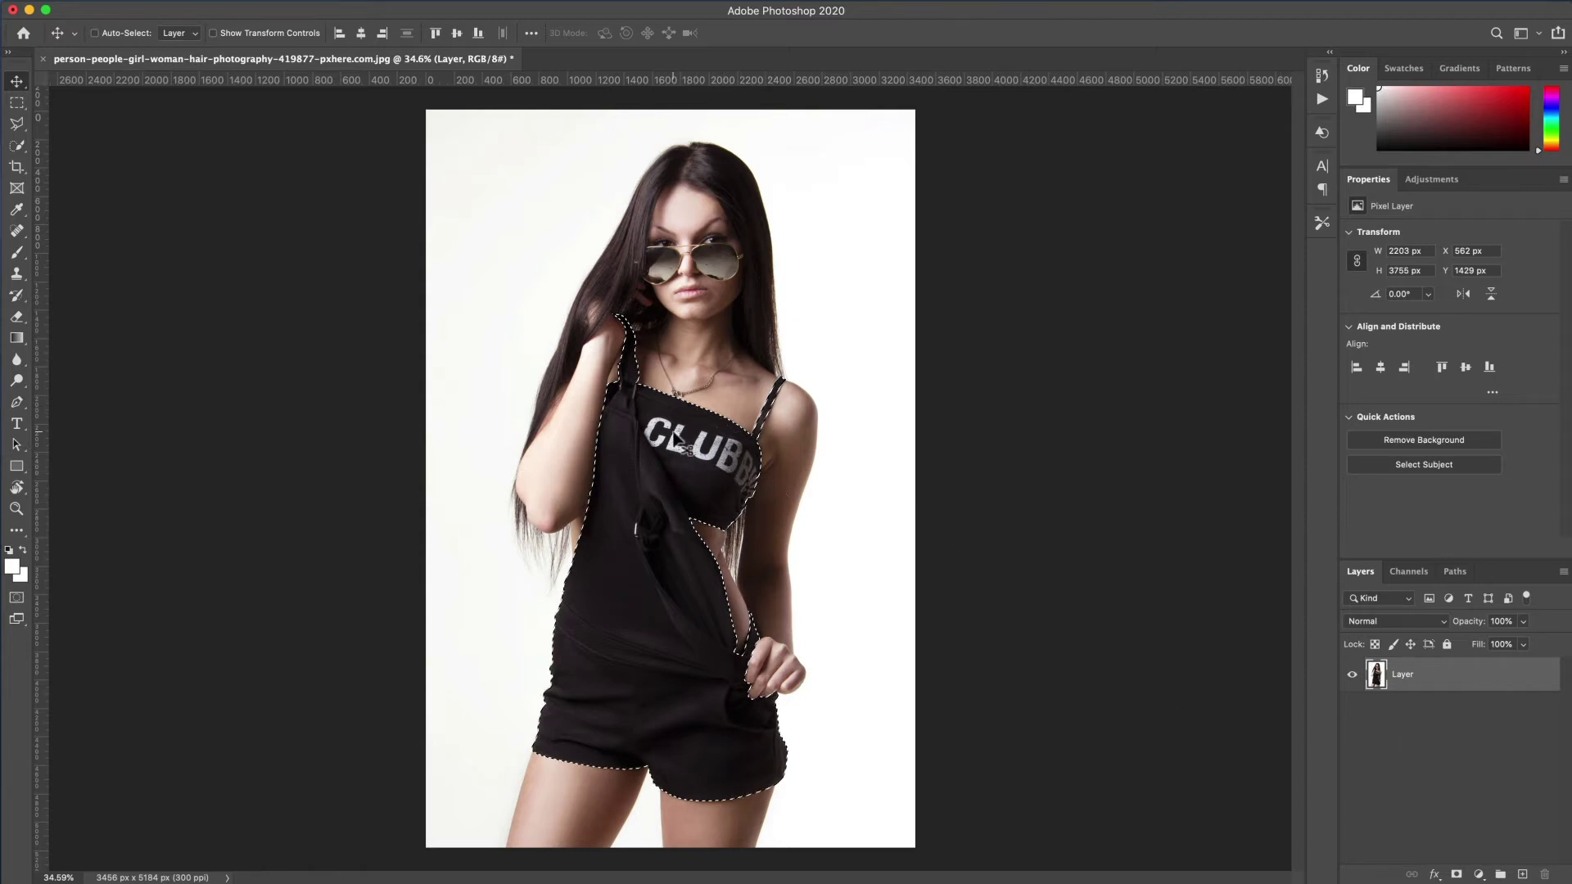
Mask the photo layer with the outfit selection and place a duplicate of it underneath.
left_click(1458, 875)
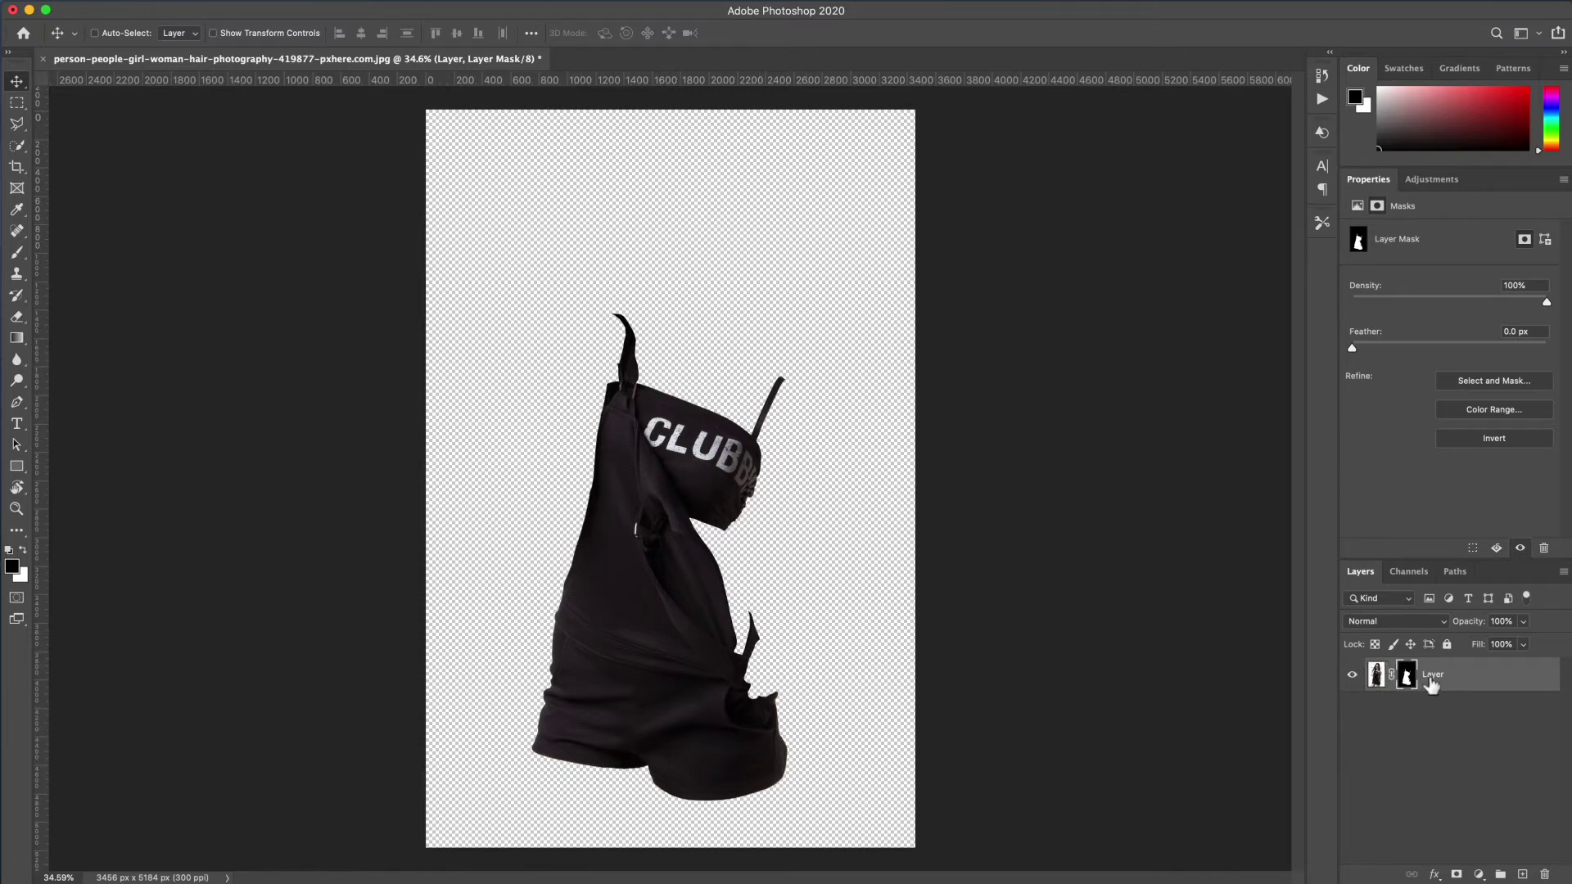
left_click_drag(1460, 687, 1523, 874)
key("super+bracketleft")
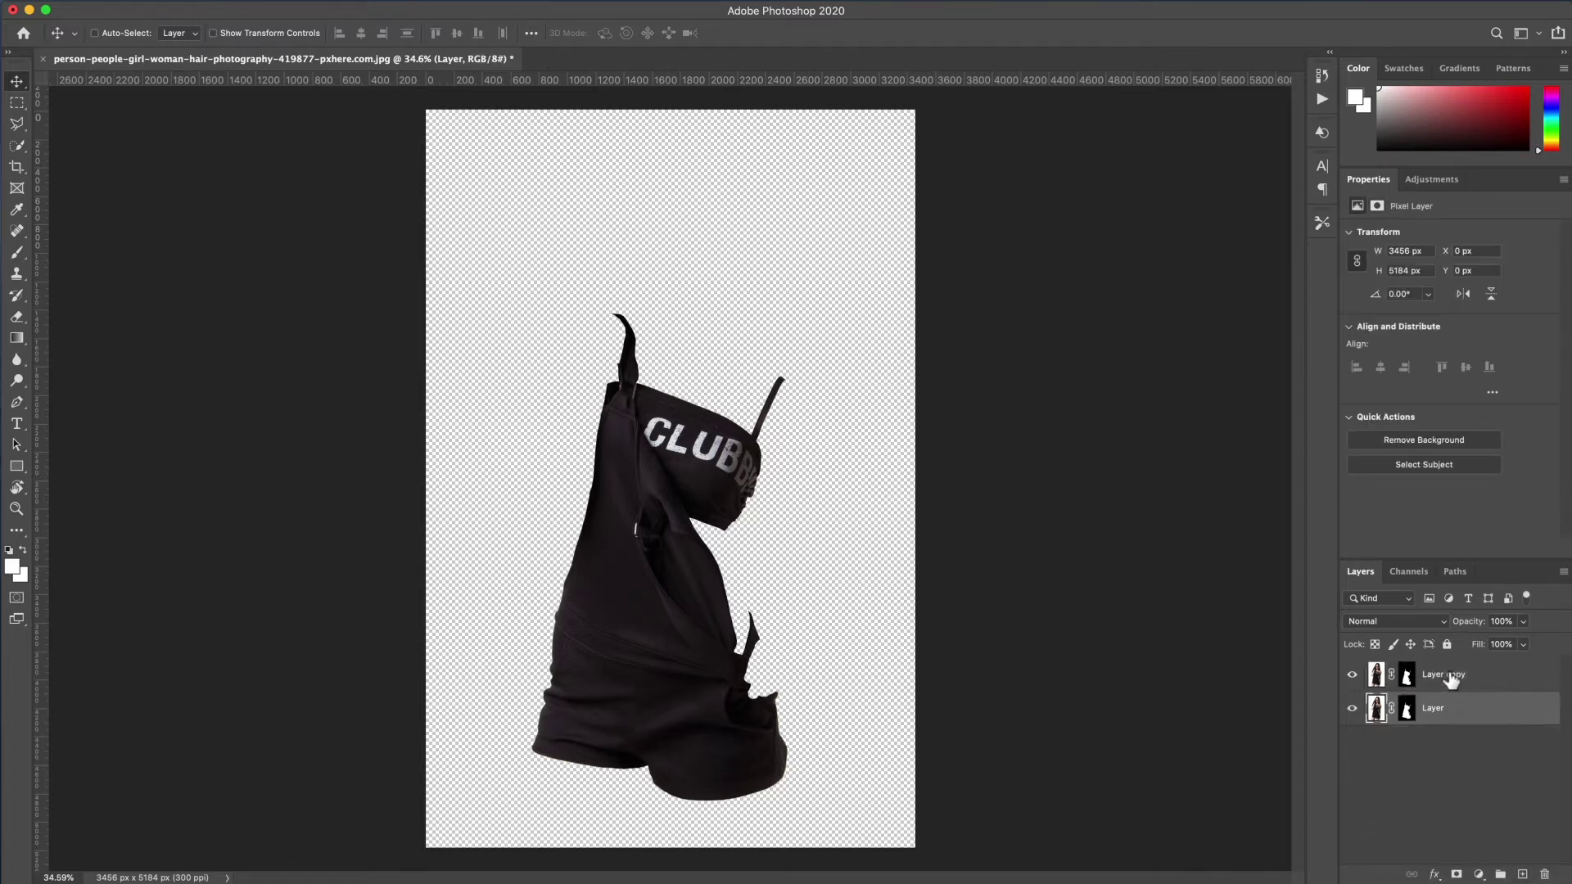
Delete the layer mask from the lower layer copy and check the result by toggling that layer's visibility.
right_click(1408, 717)
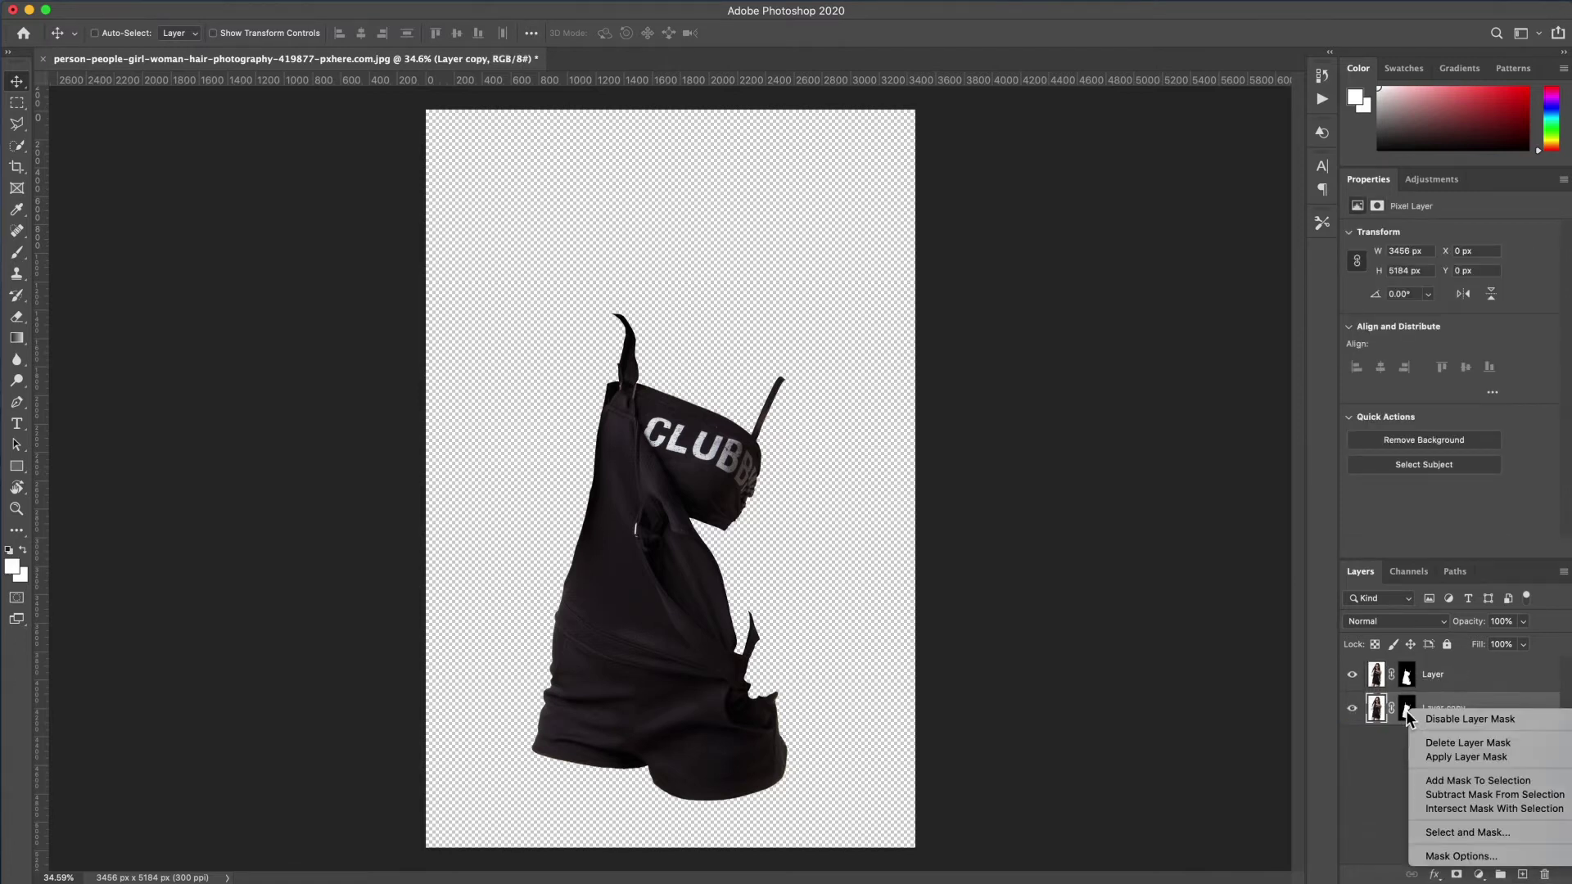
left_click(1433, 744)
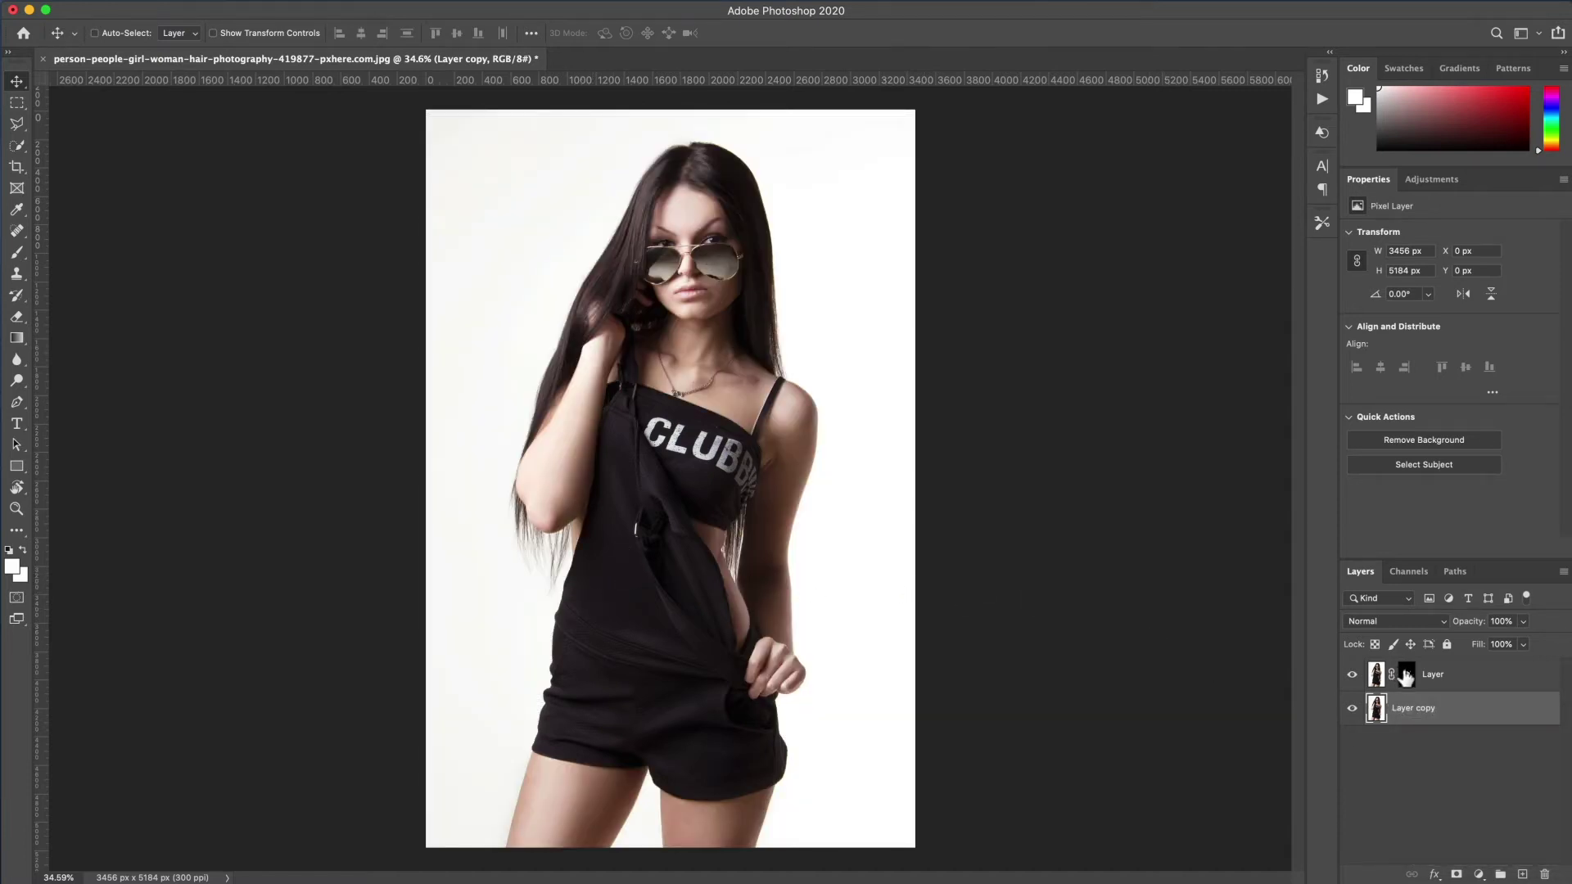
left_click(1406, 676)
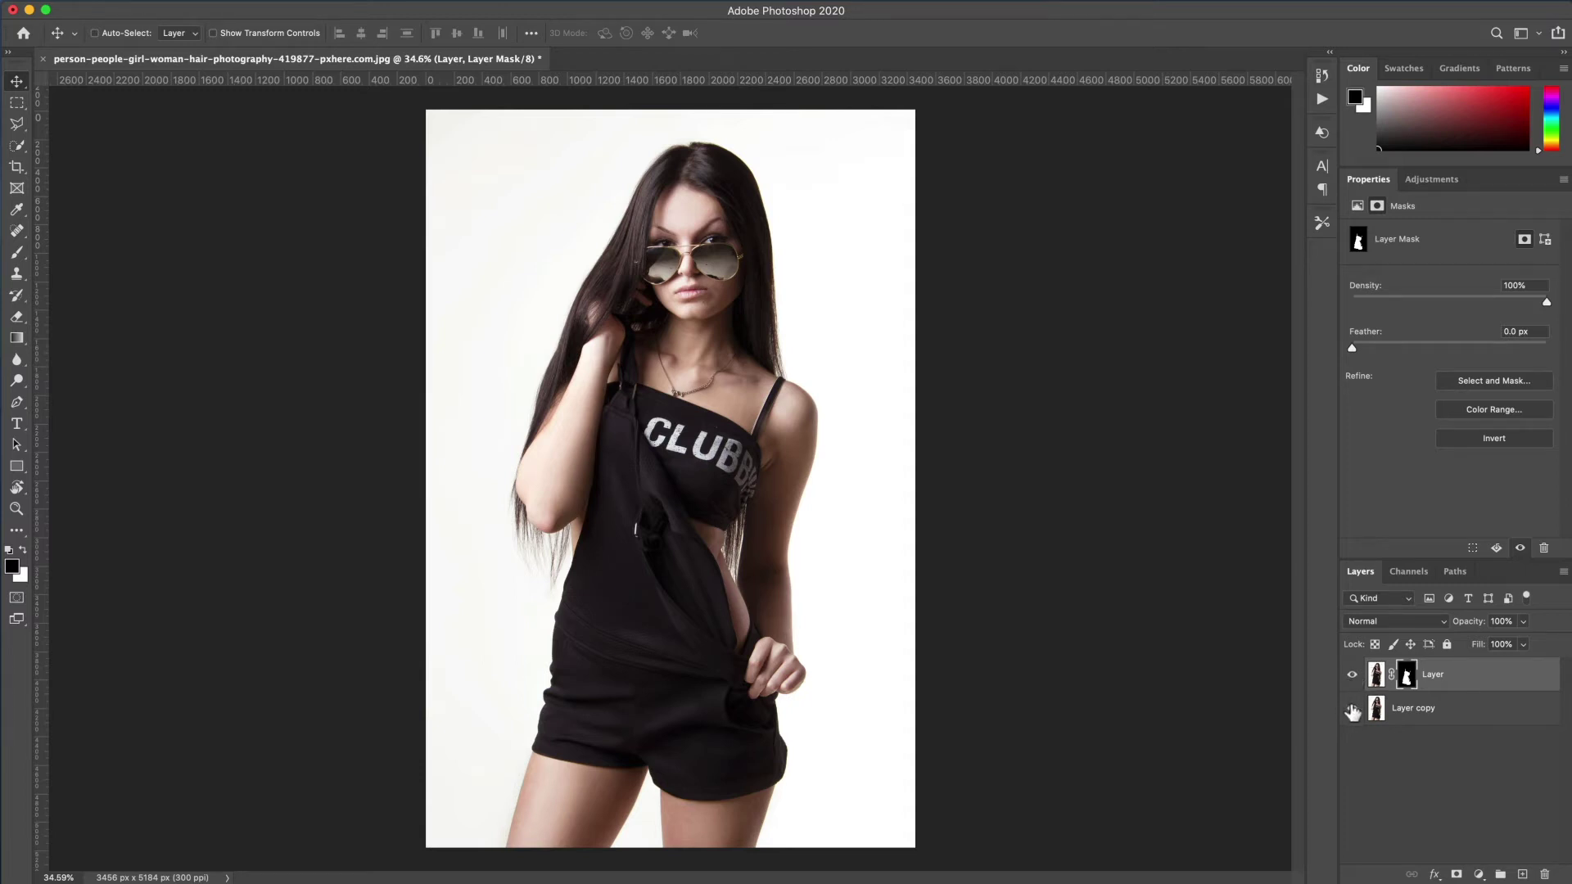
left_click(1353, 708)
left_click(1353, 708)
Add a Solid Color fill layer in muted red #a74b4b above the masked outfit layer.
left_click(1484, 878)
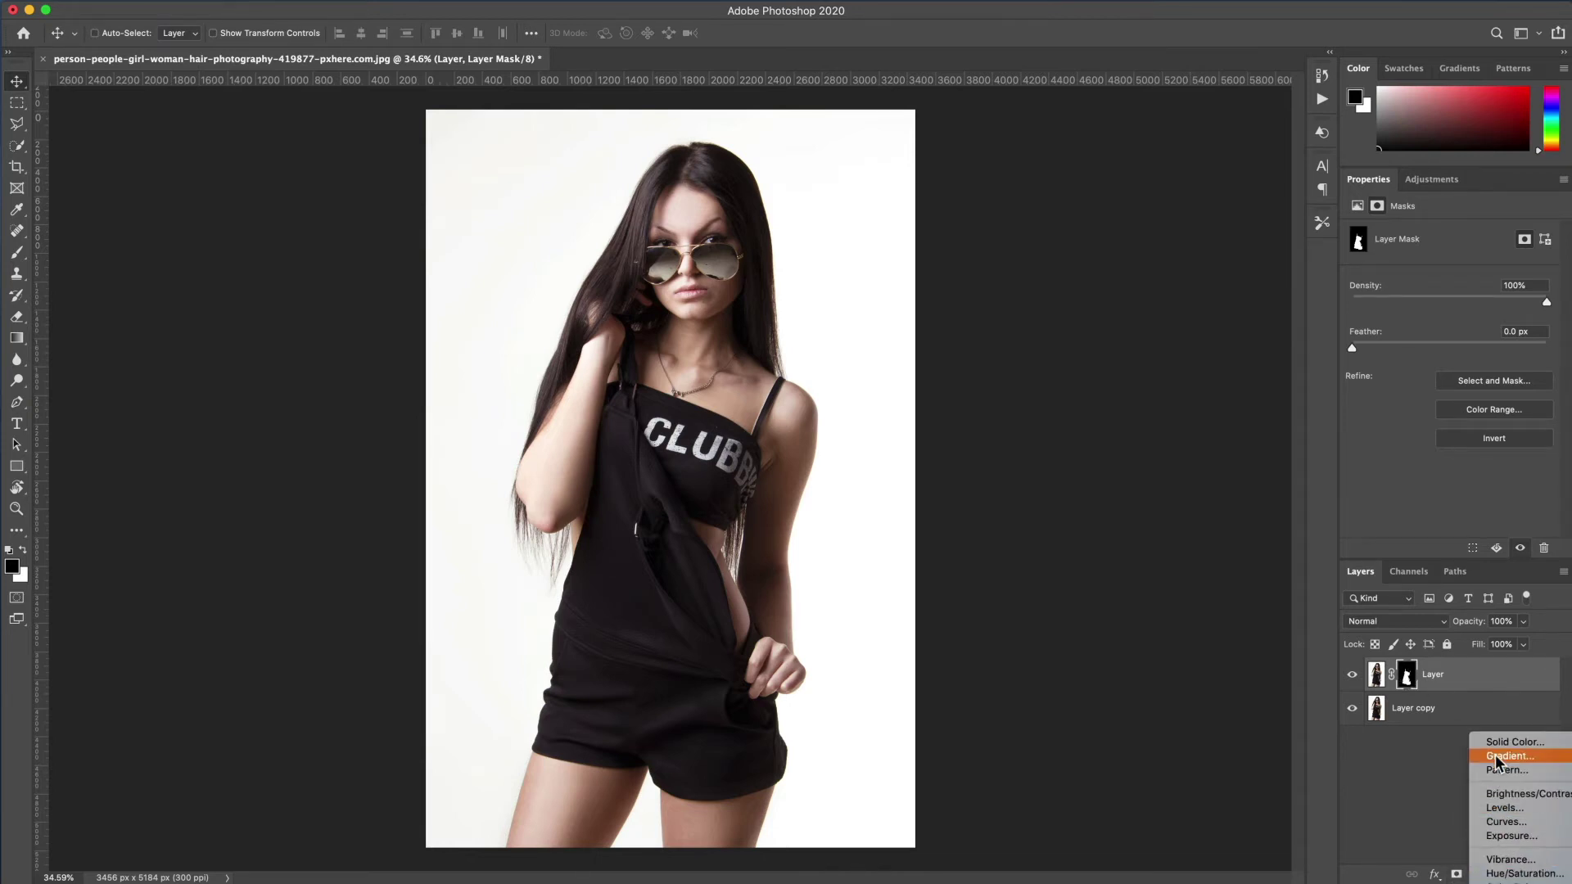
left_click(1521, 747)
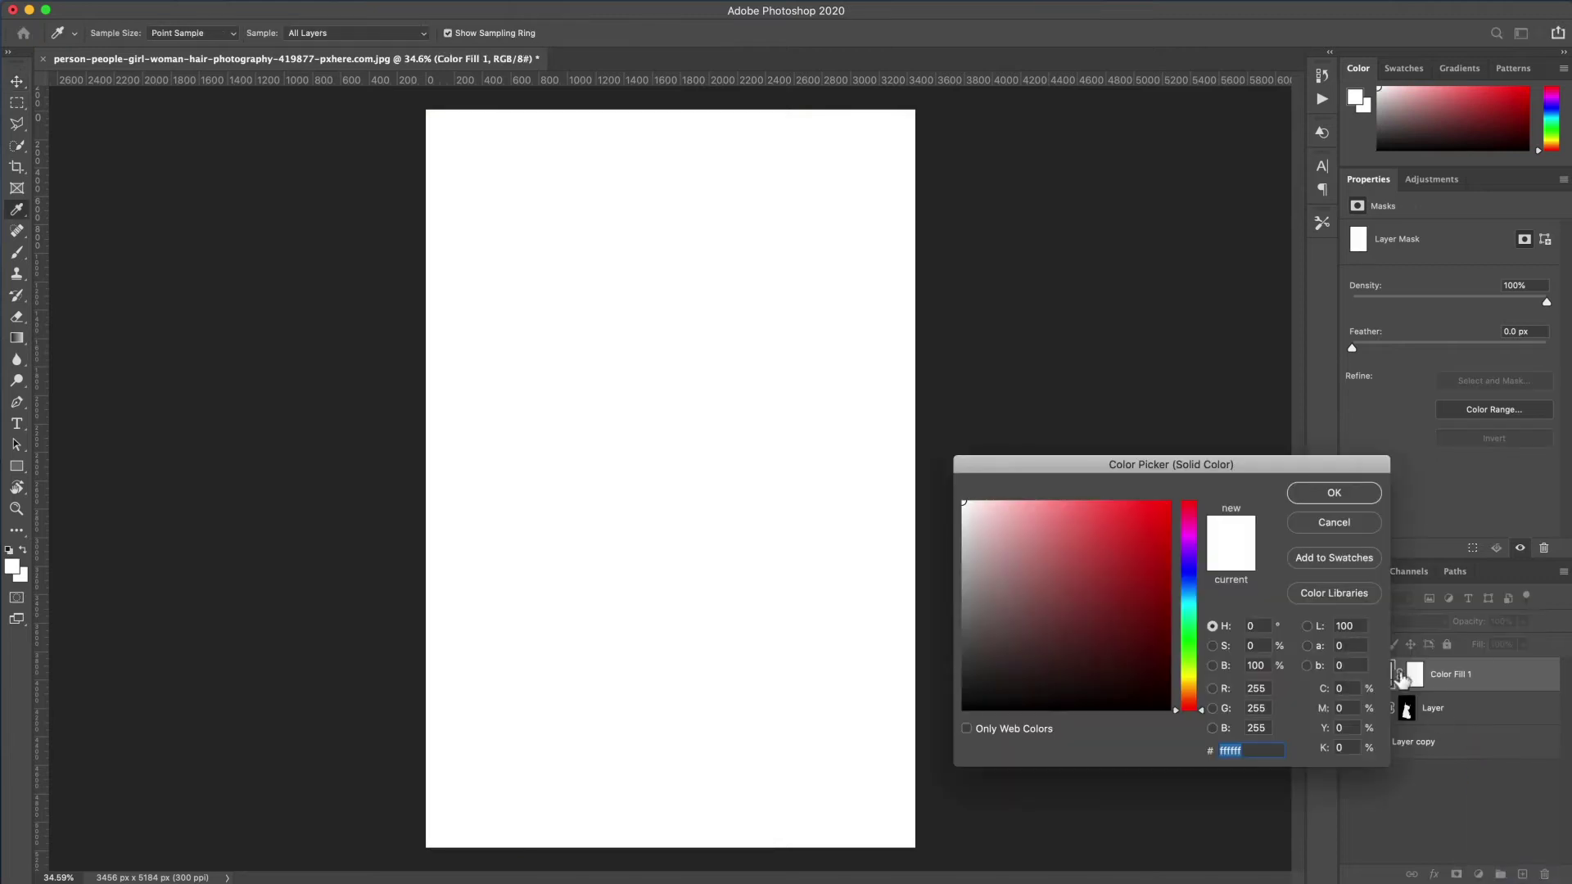
mouse_move(1058, 556)
left_mouse_down()
mouse_move(1042, 587)
mouse_move(1064, 554)
mouse_move(1076, 573)
left_mouse_up()
left_click(1335, 493)
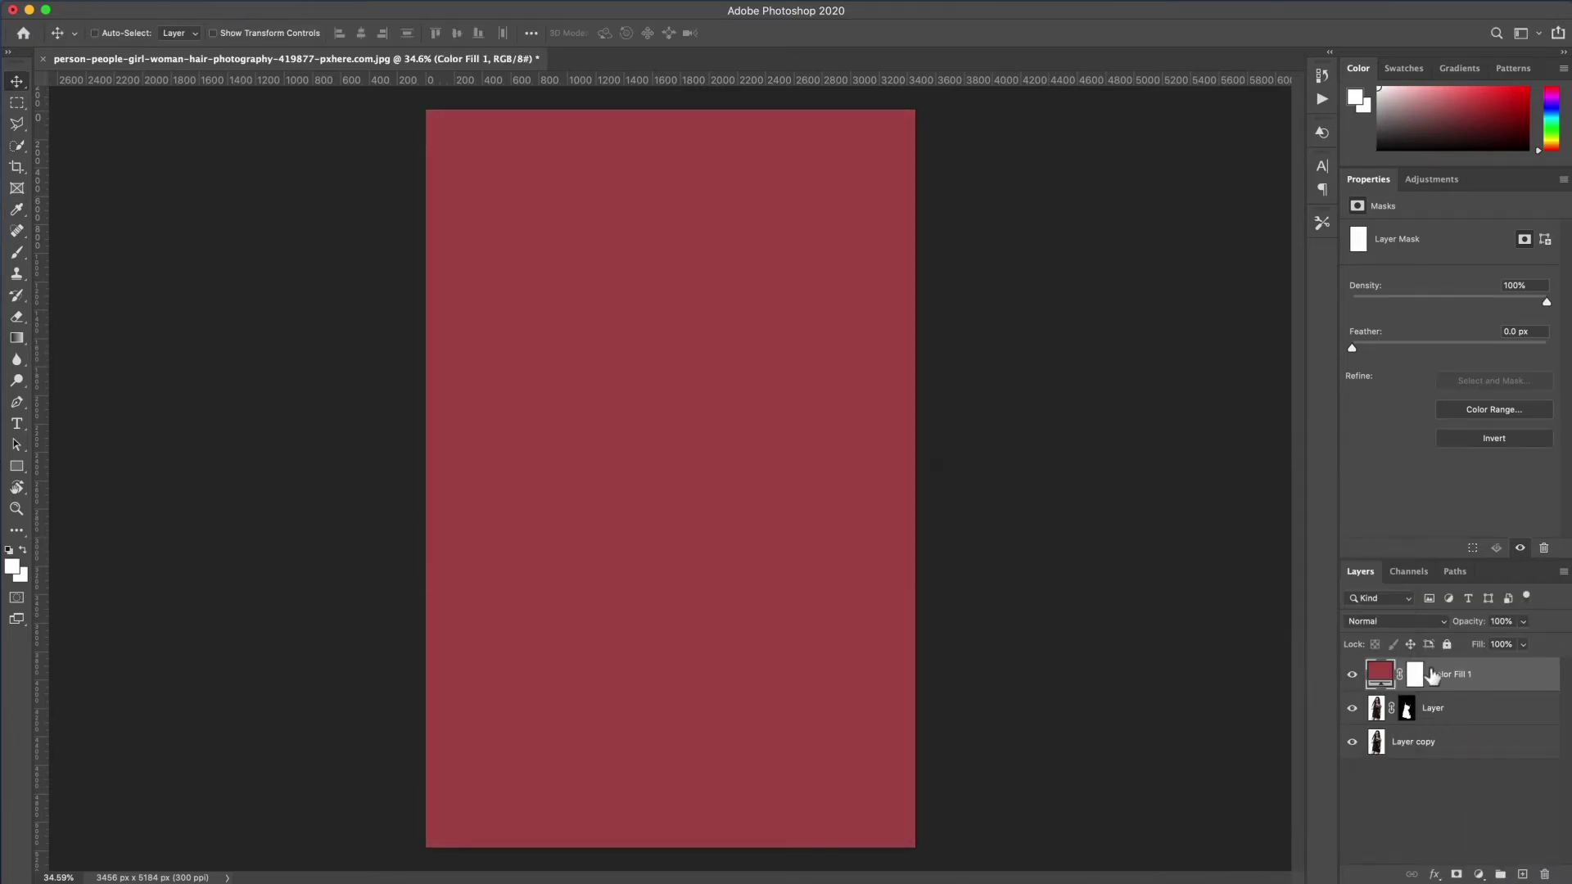
Clip the red color fill layer to the masked outfit layer with a clipping mask.
key("v")
left_click(1441, 714)
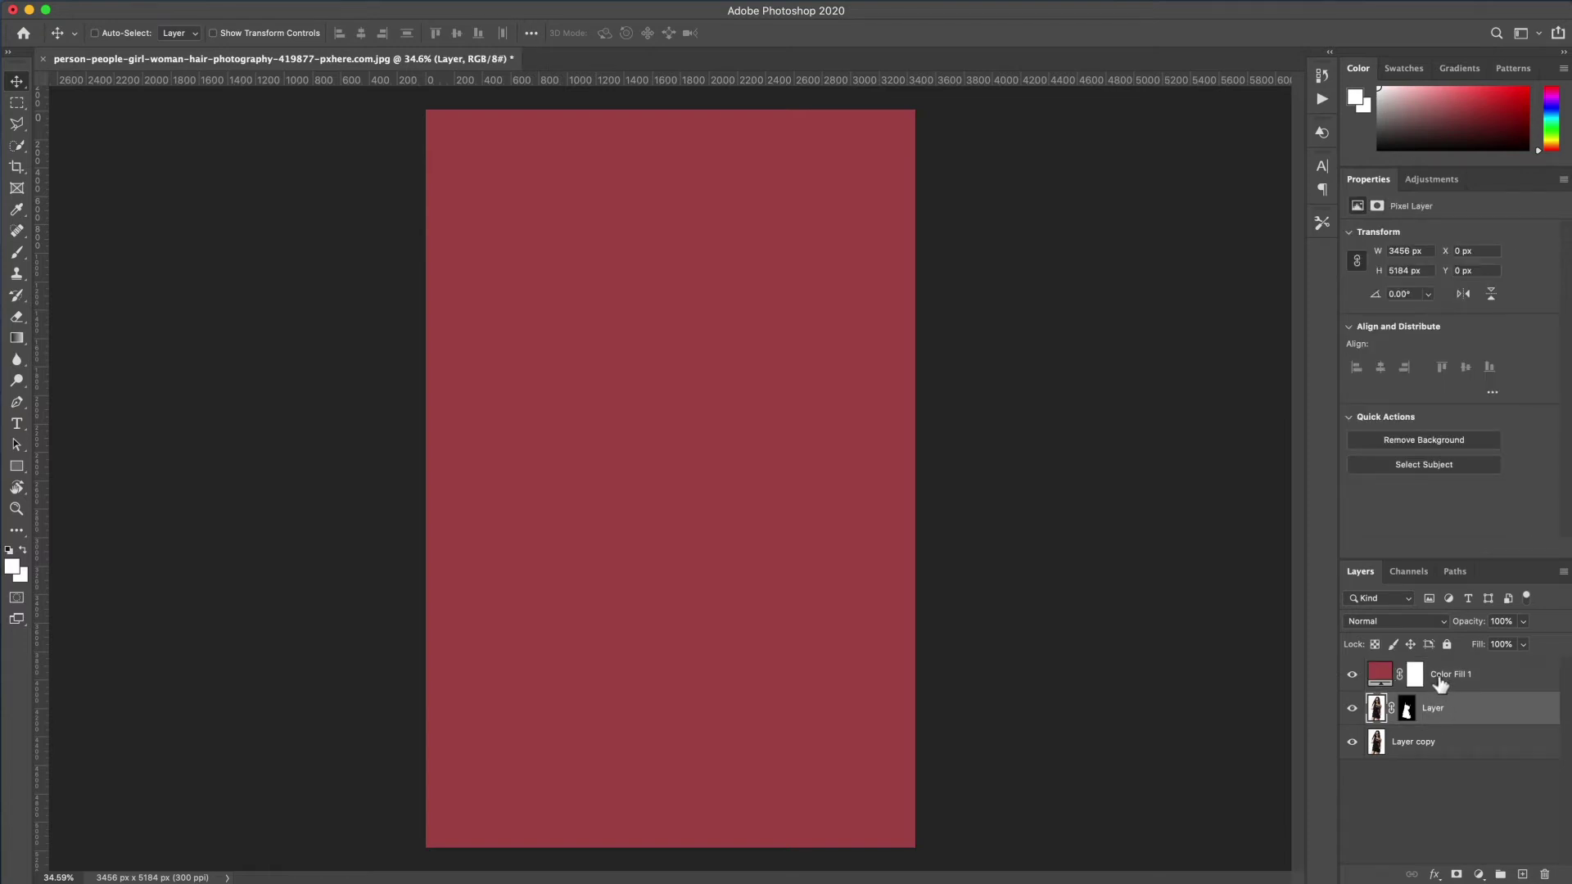
left_click(1441, 682)
right_click(1445, 680)
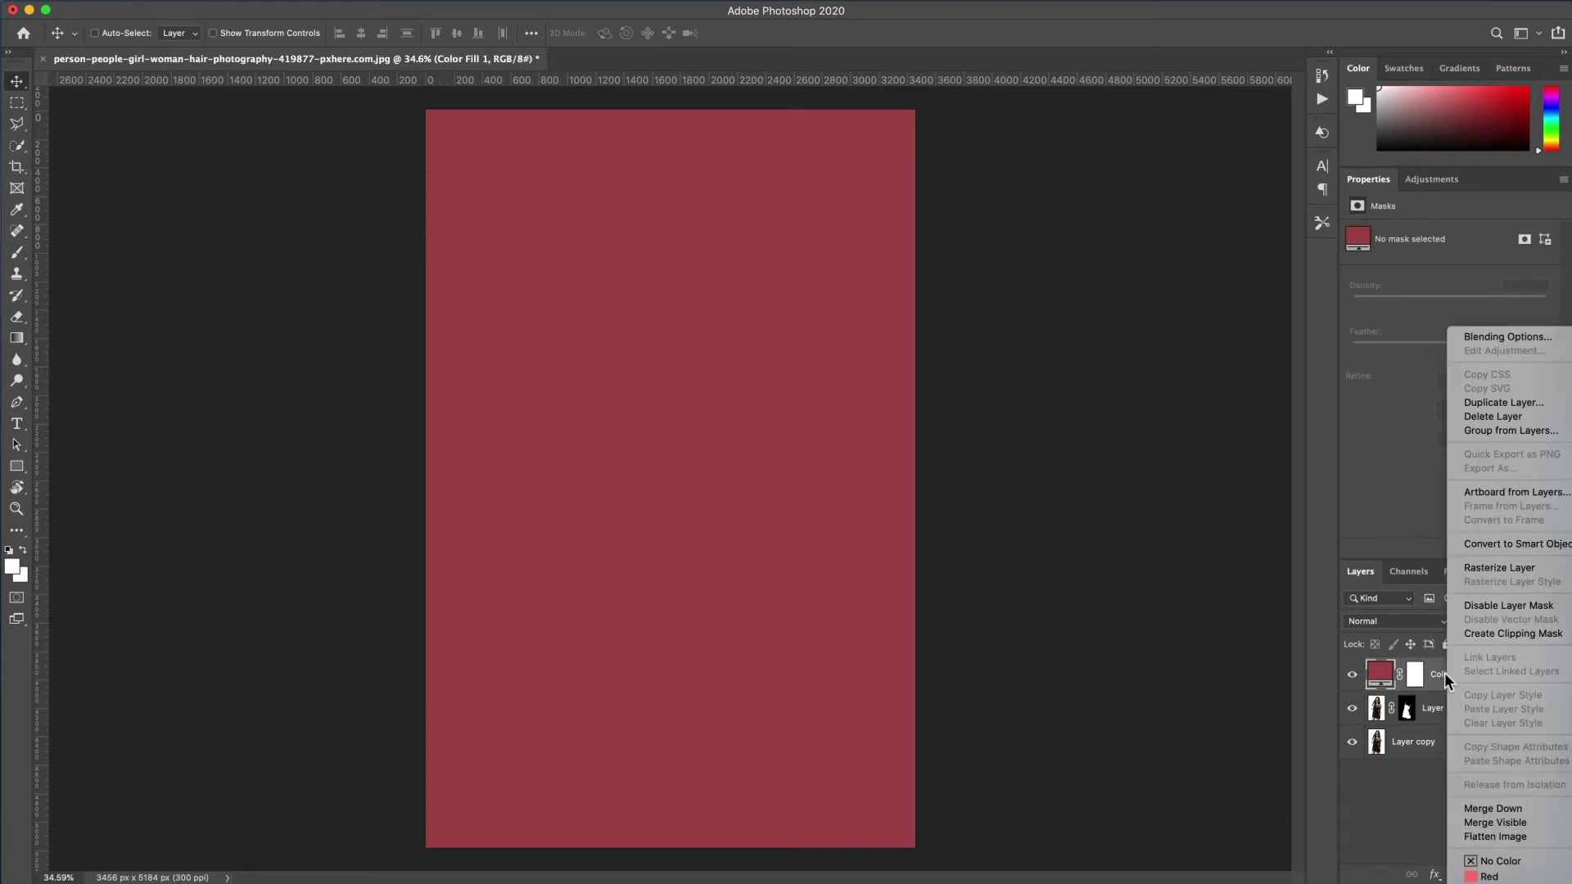
left_click(1508, 635)
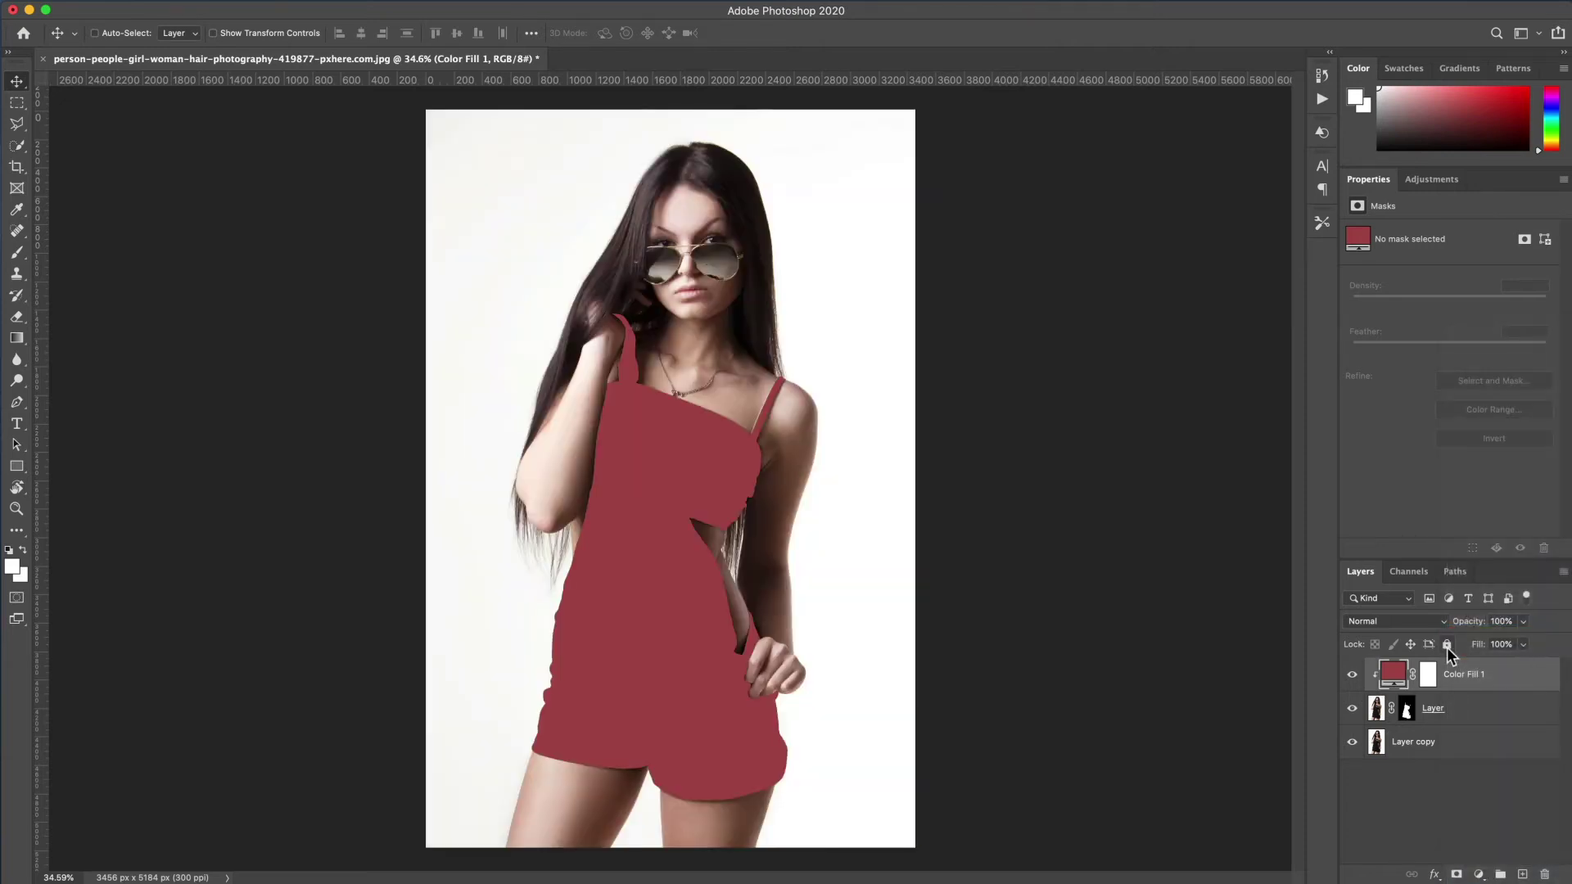
Add a Levels adjustment layer clipped to the outfit, between the color fill and the masked layer.
left_click(1479, 875)
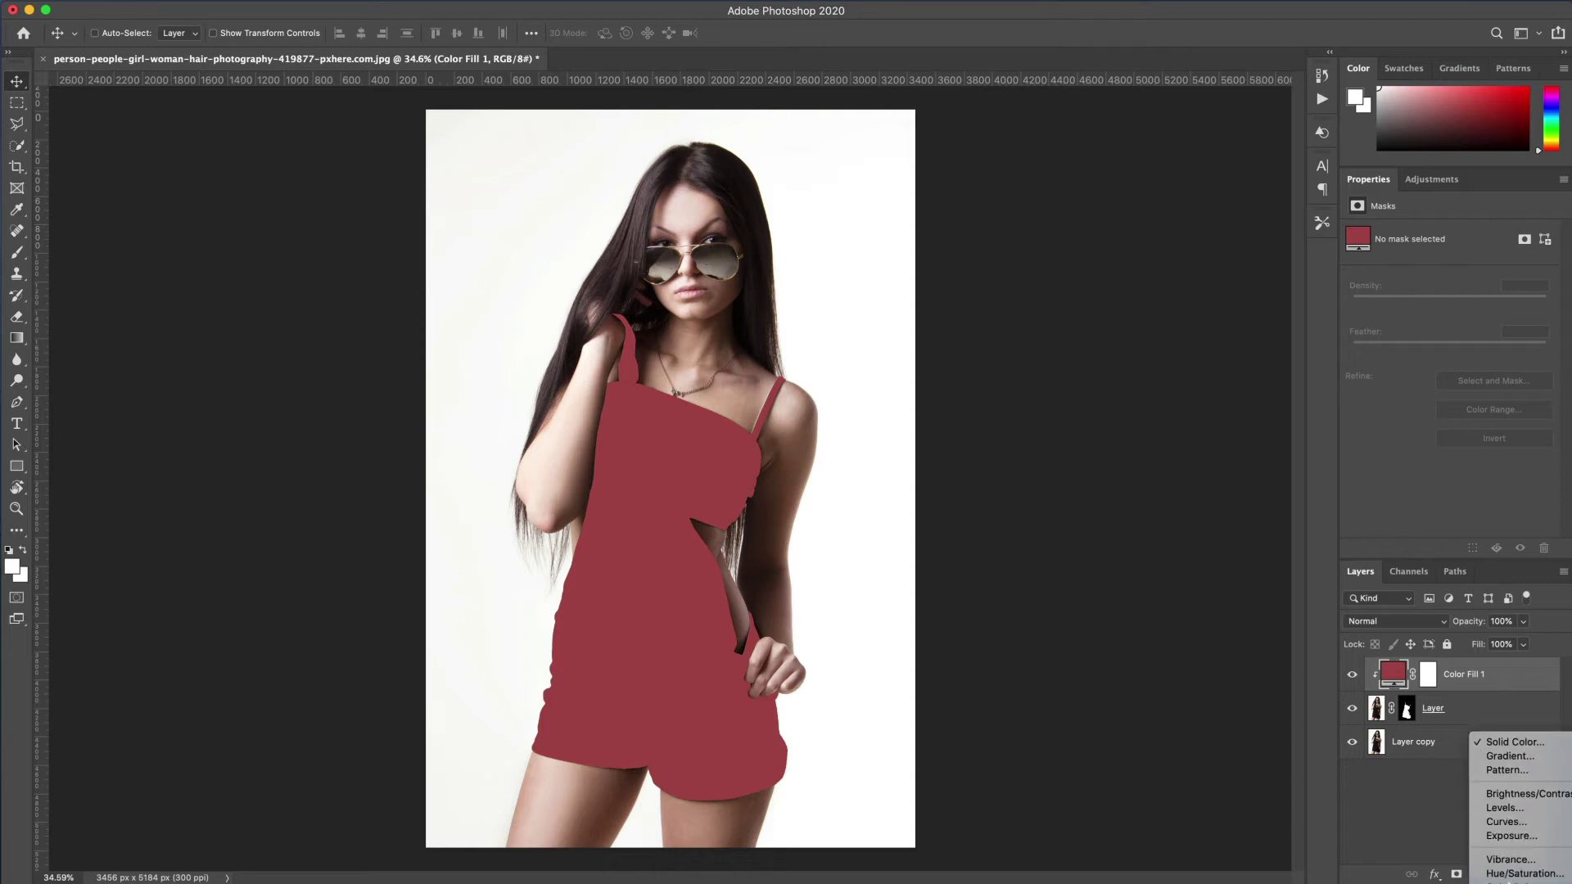
left_click(1504, 807)
left_click_drag(1443, 674, 1406, 717)
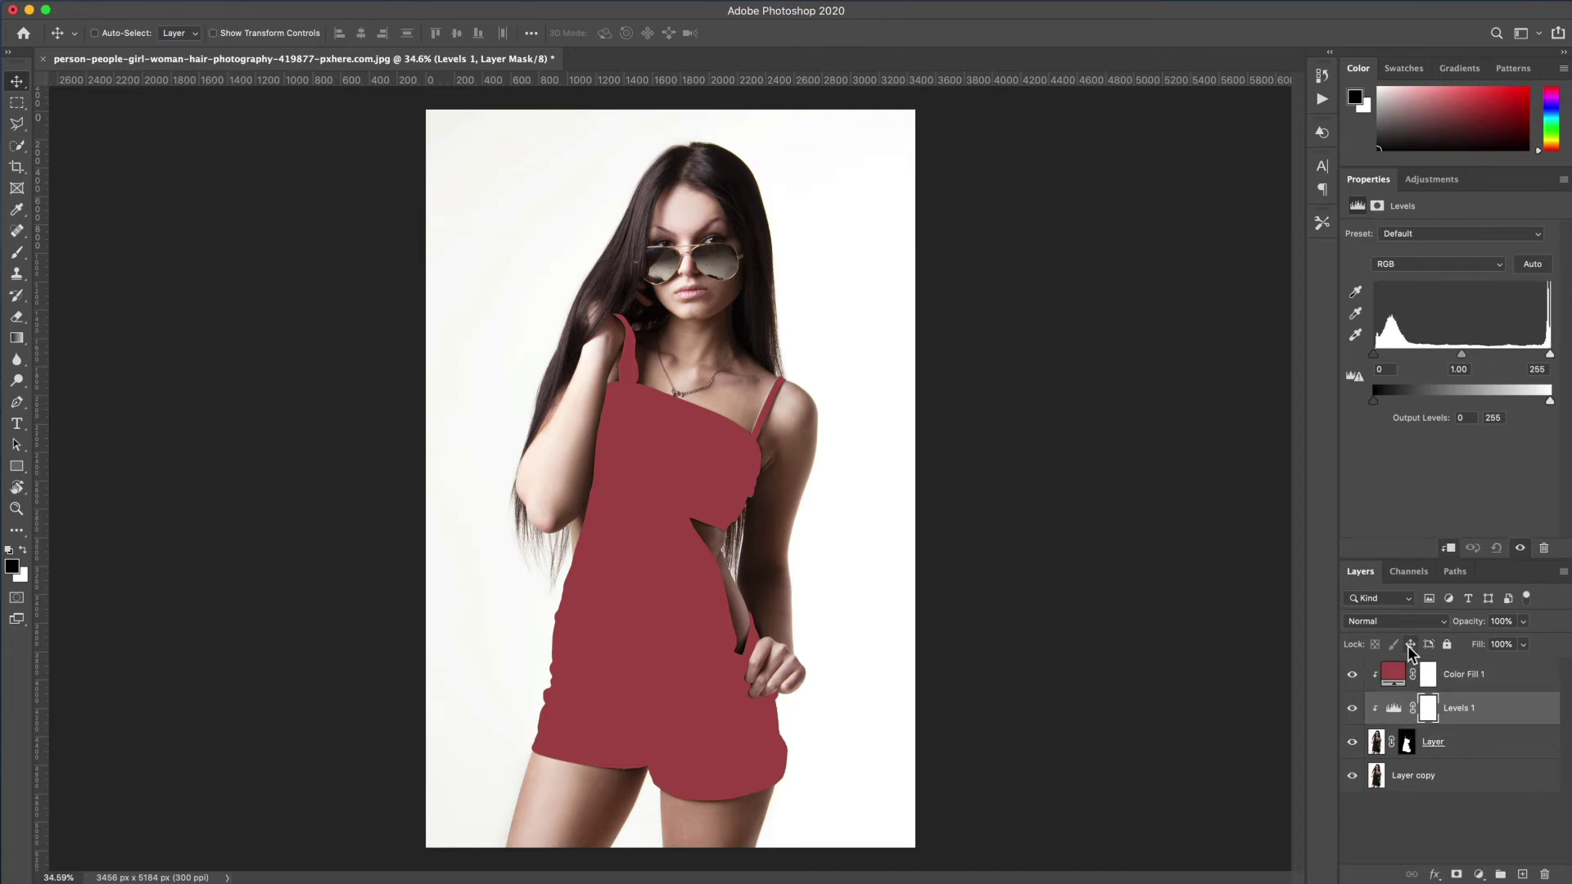
Set the blend mode of the color fill layer to Color.
left_click(1394, 675)
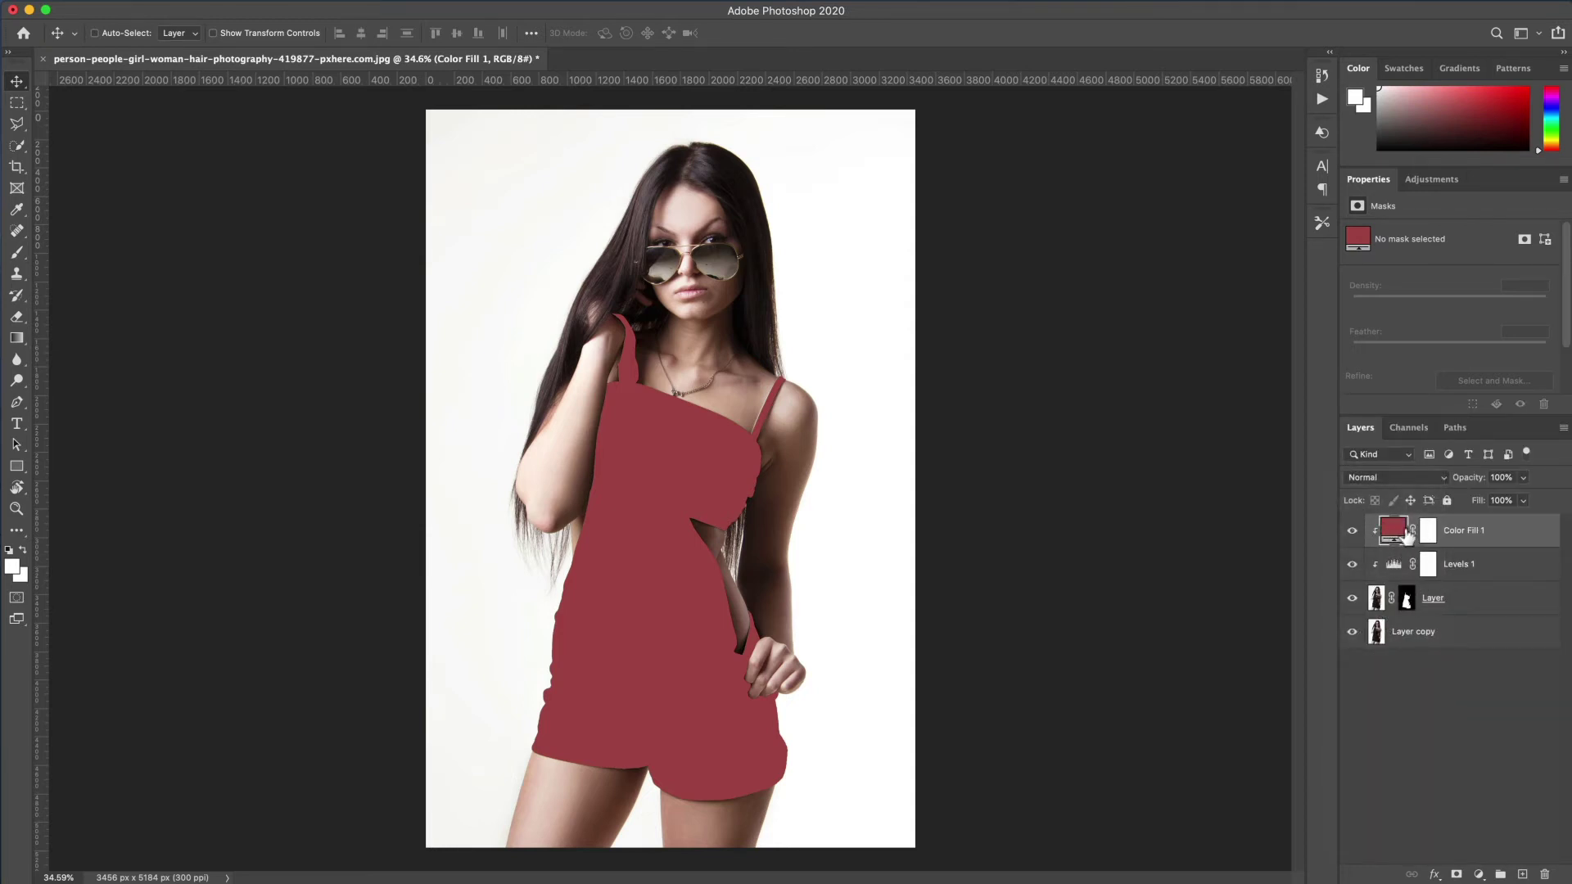
left_click(1369, 478)
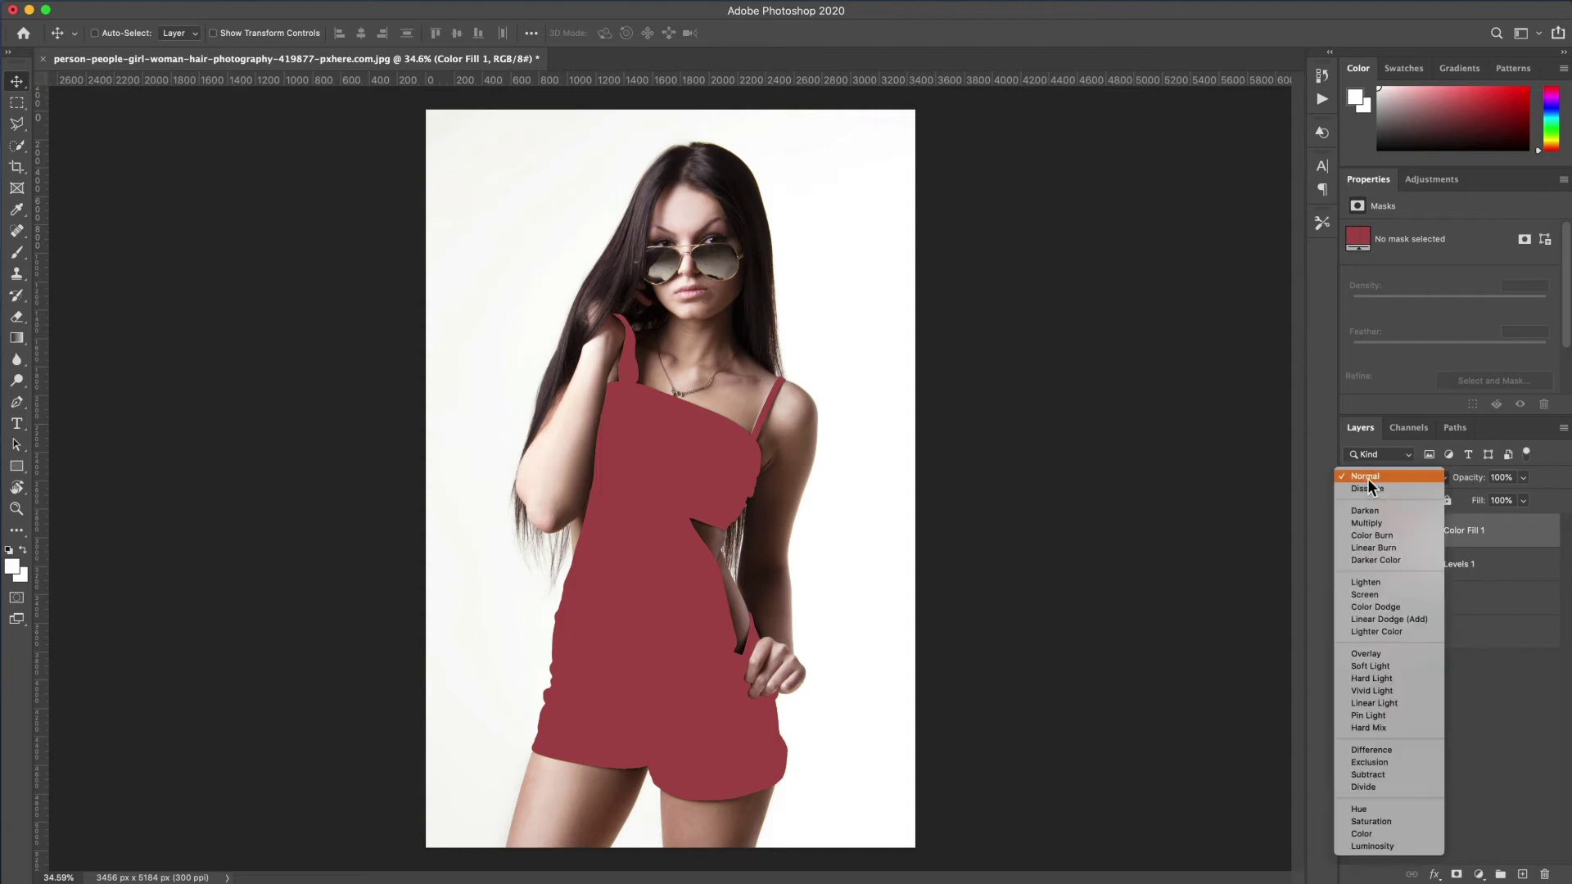
left_click(1365, 834)
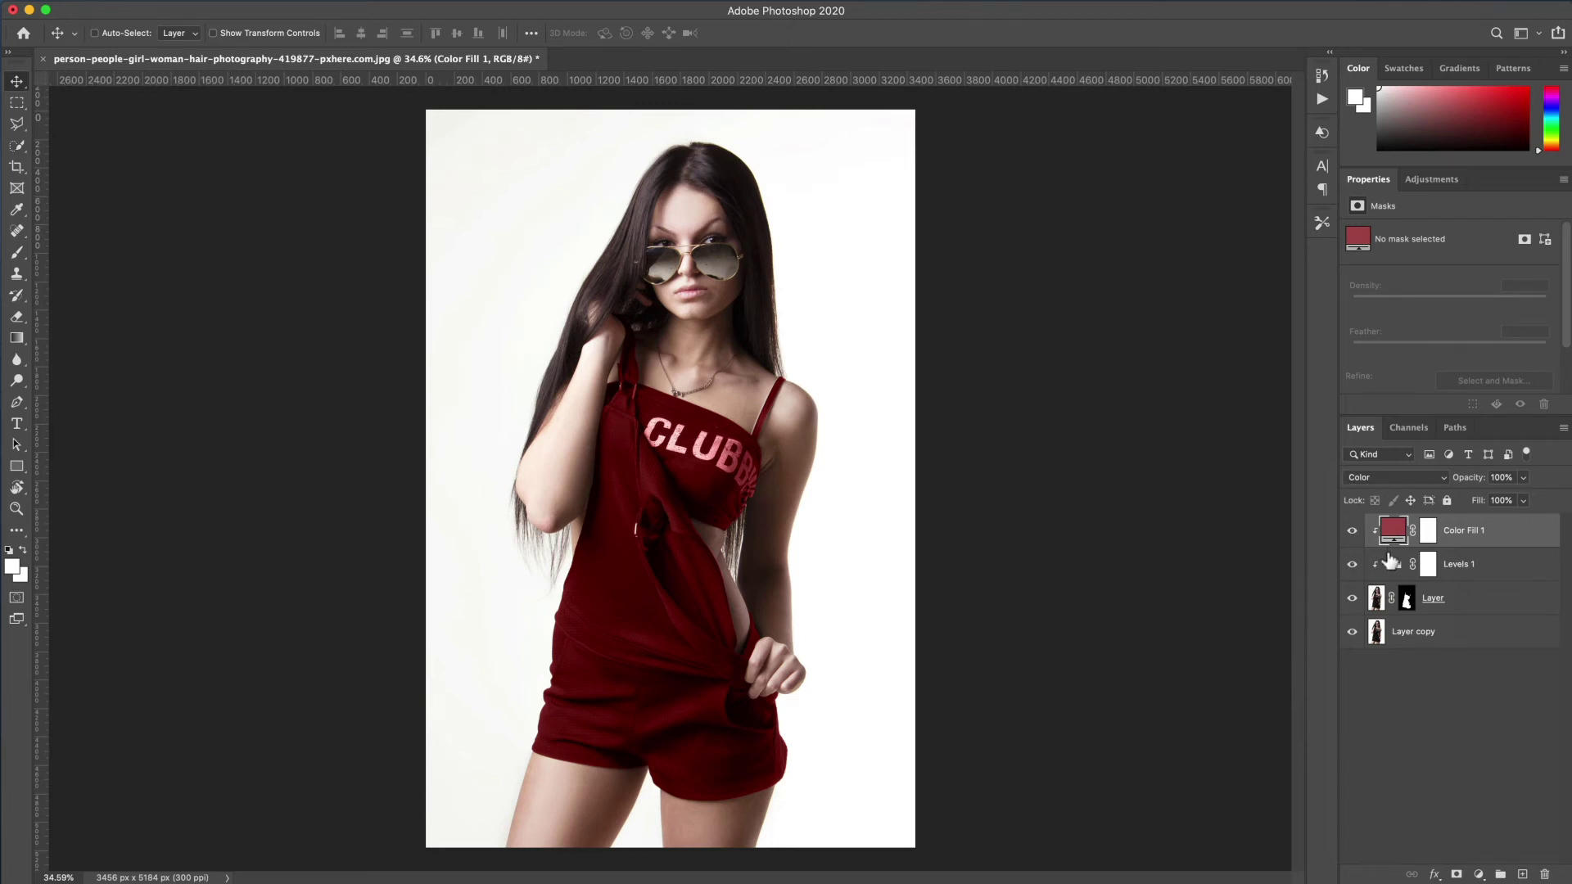
Brighten the outfit in the Levels adjustment with midtones at about 1.5 and the white input level at 210.
left_click(1472, 572)
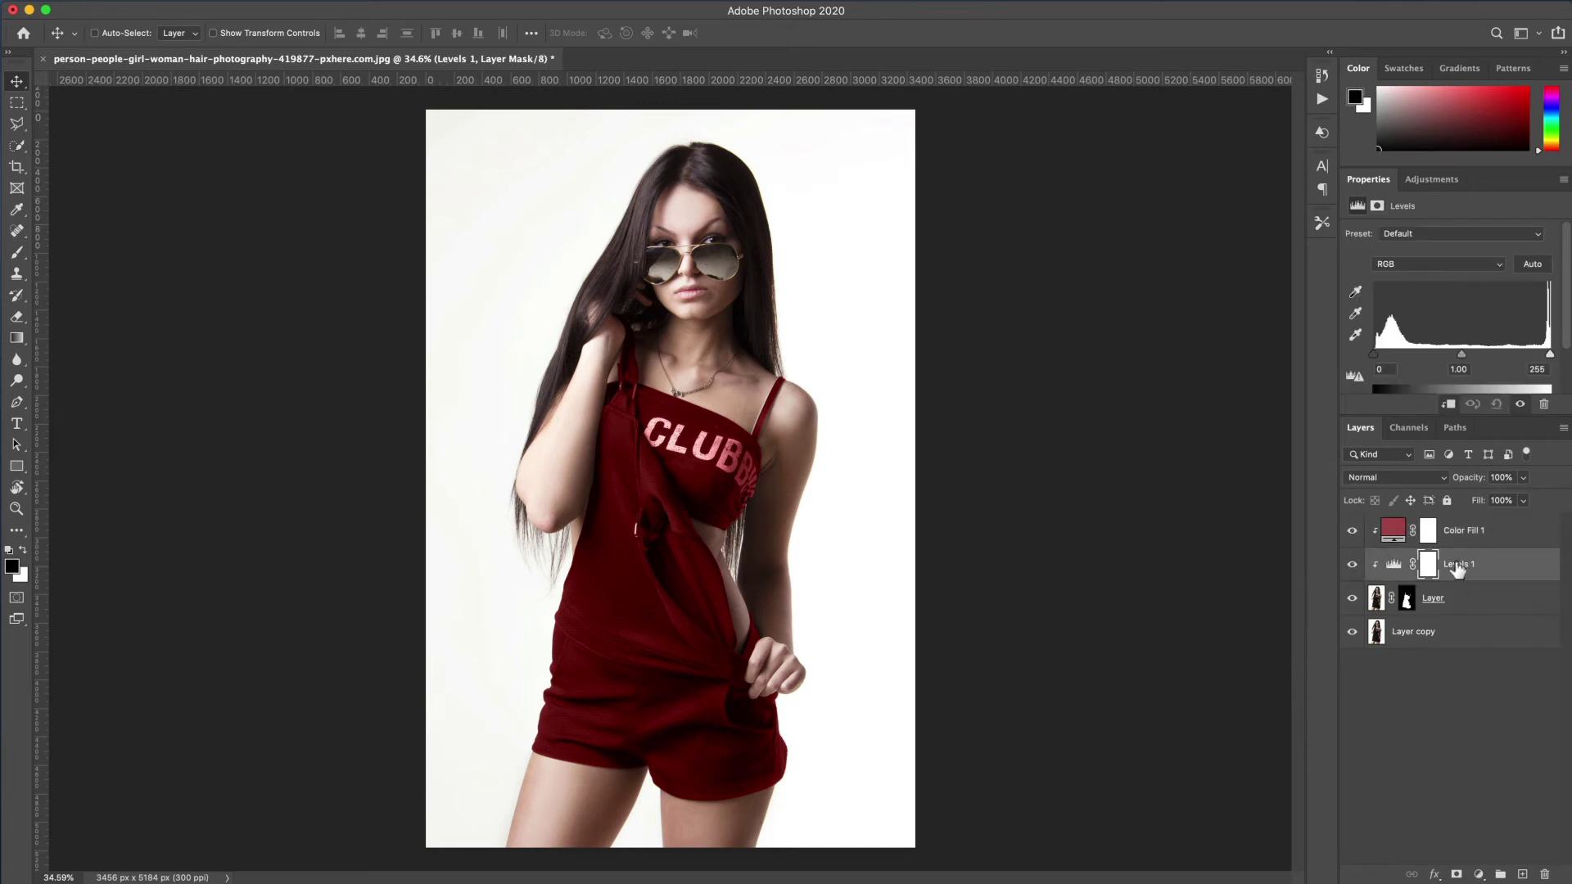
left_click(1394, 567)
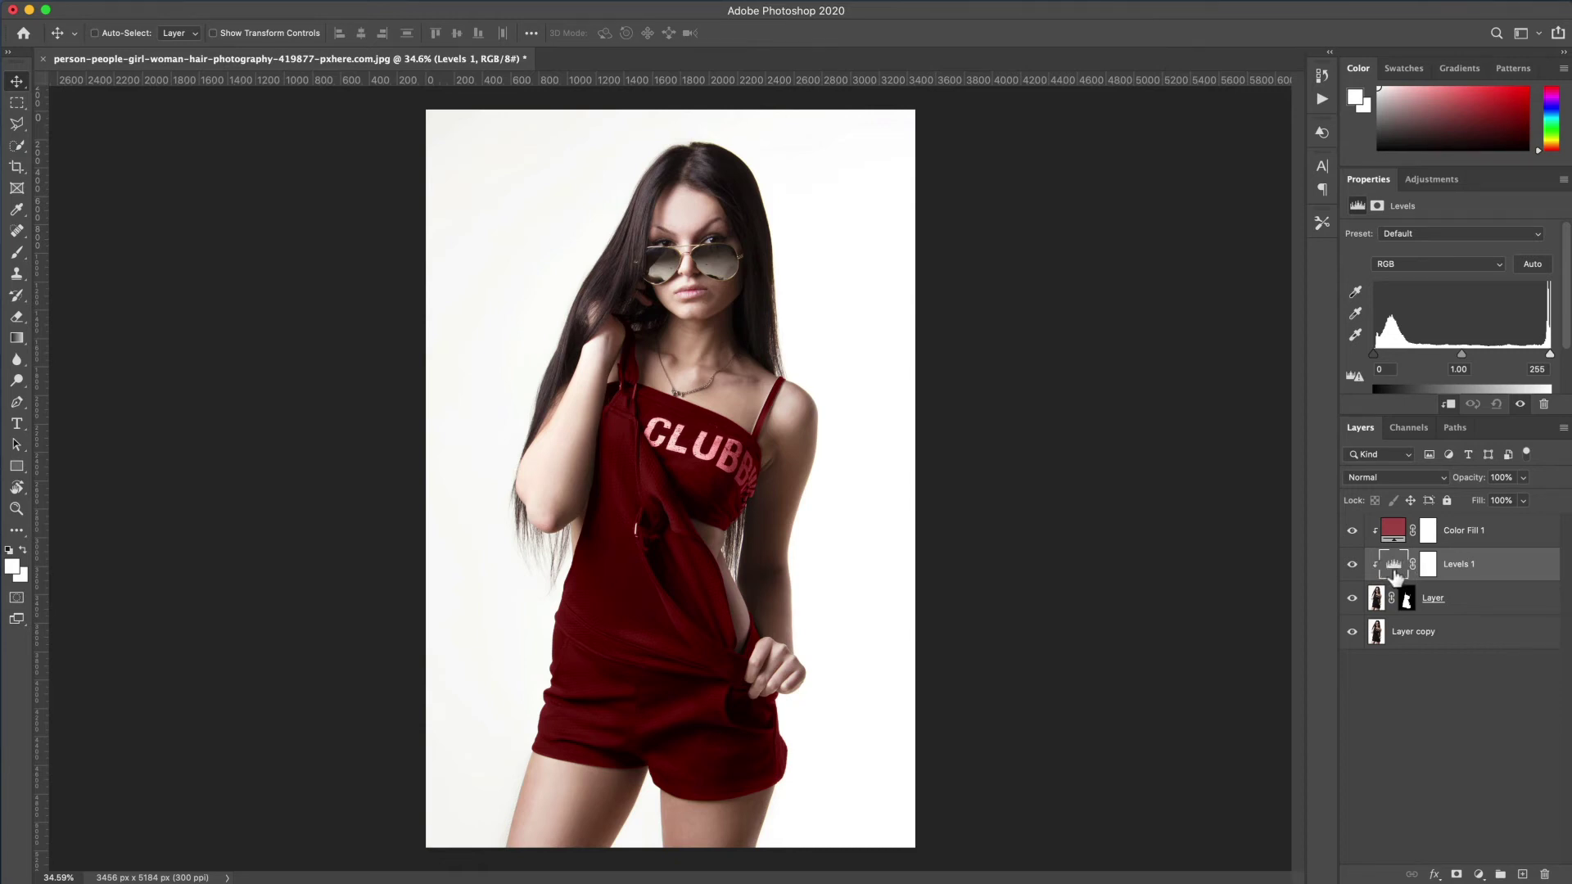
left_click_drag(1462, 355, 1366, 355)
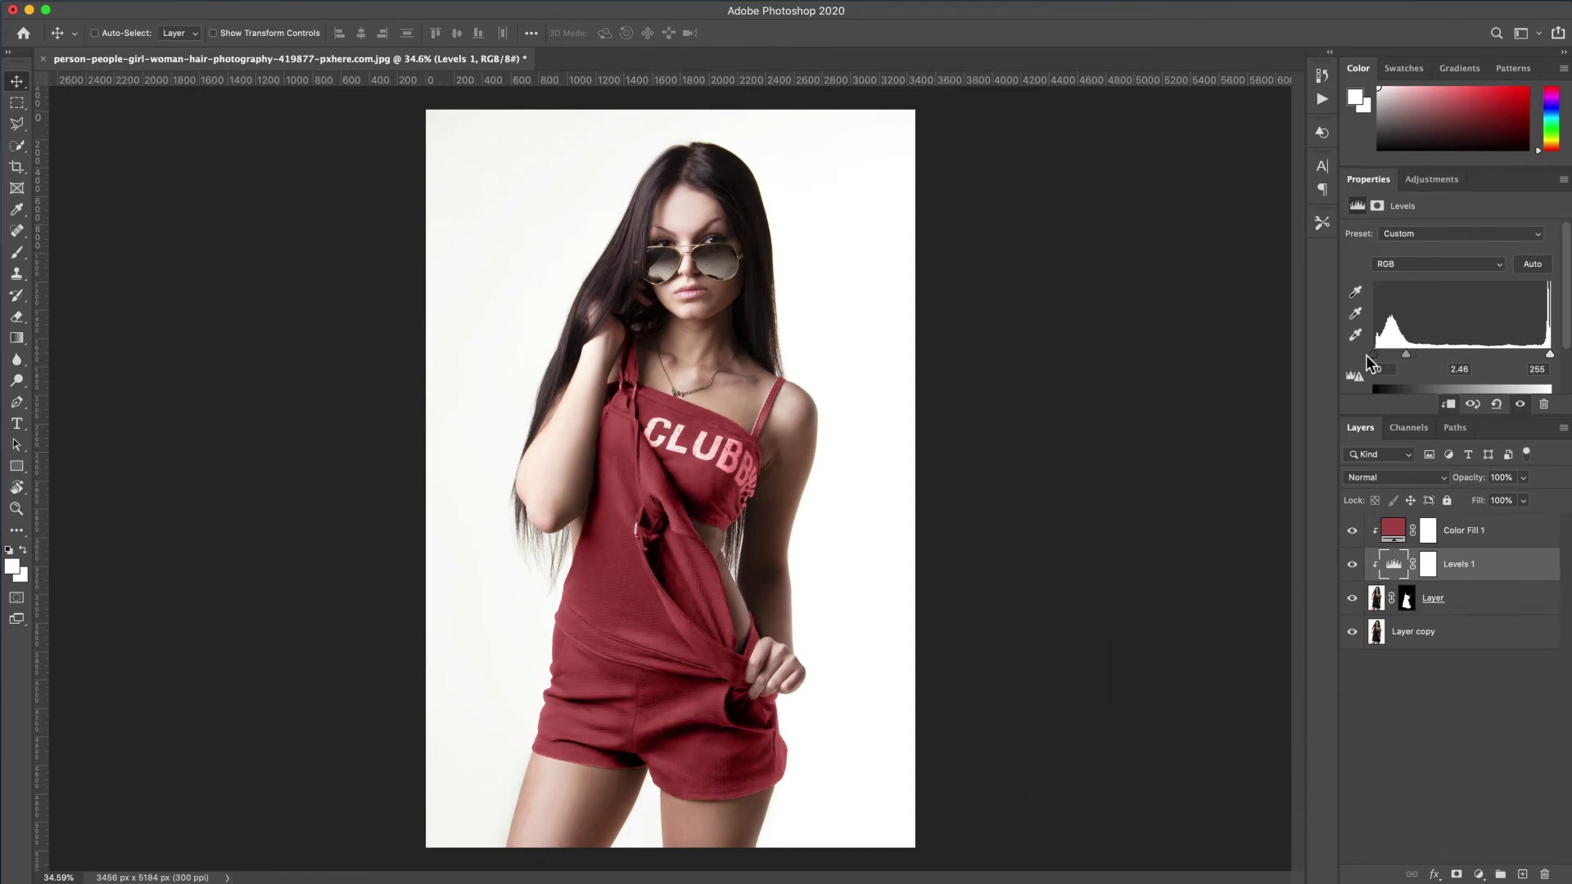
left_click_drag(1548, 357, 1528, 357)
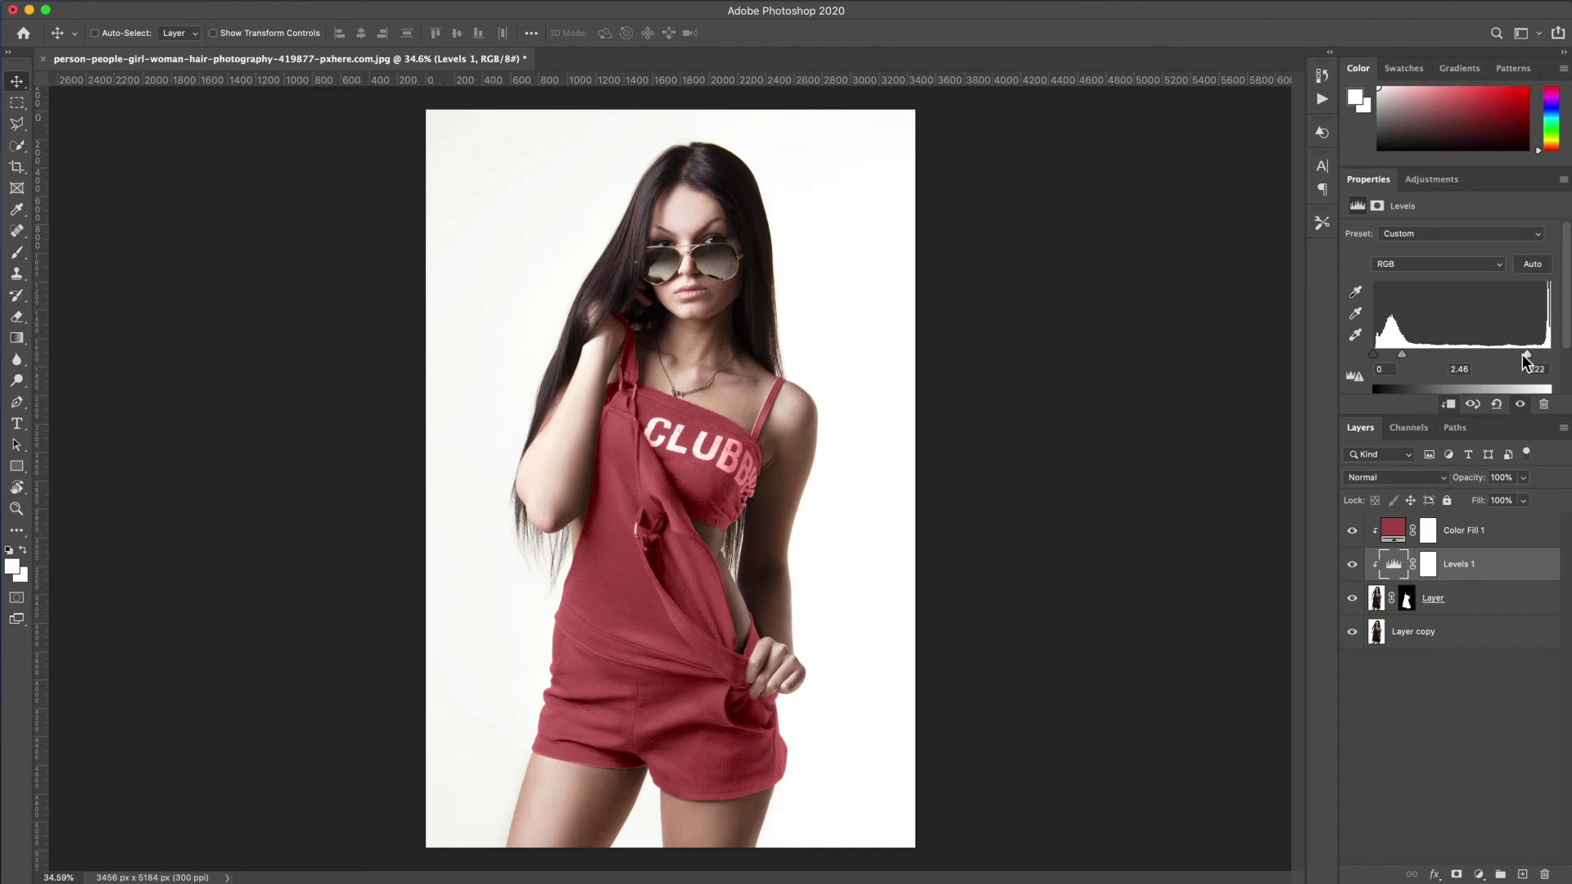
left_click_drag(1402, 355, 1425, 355)
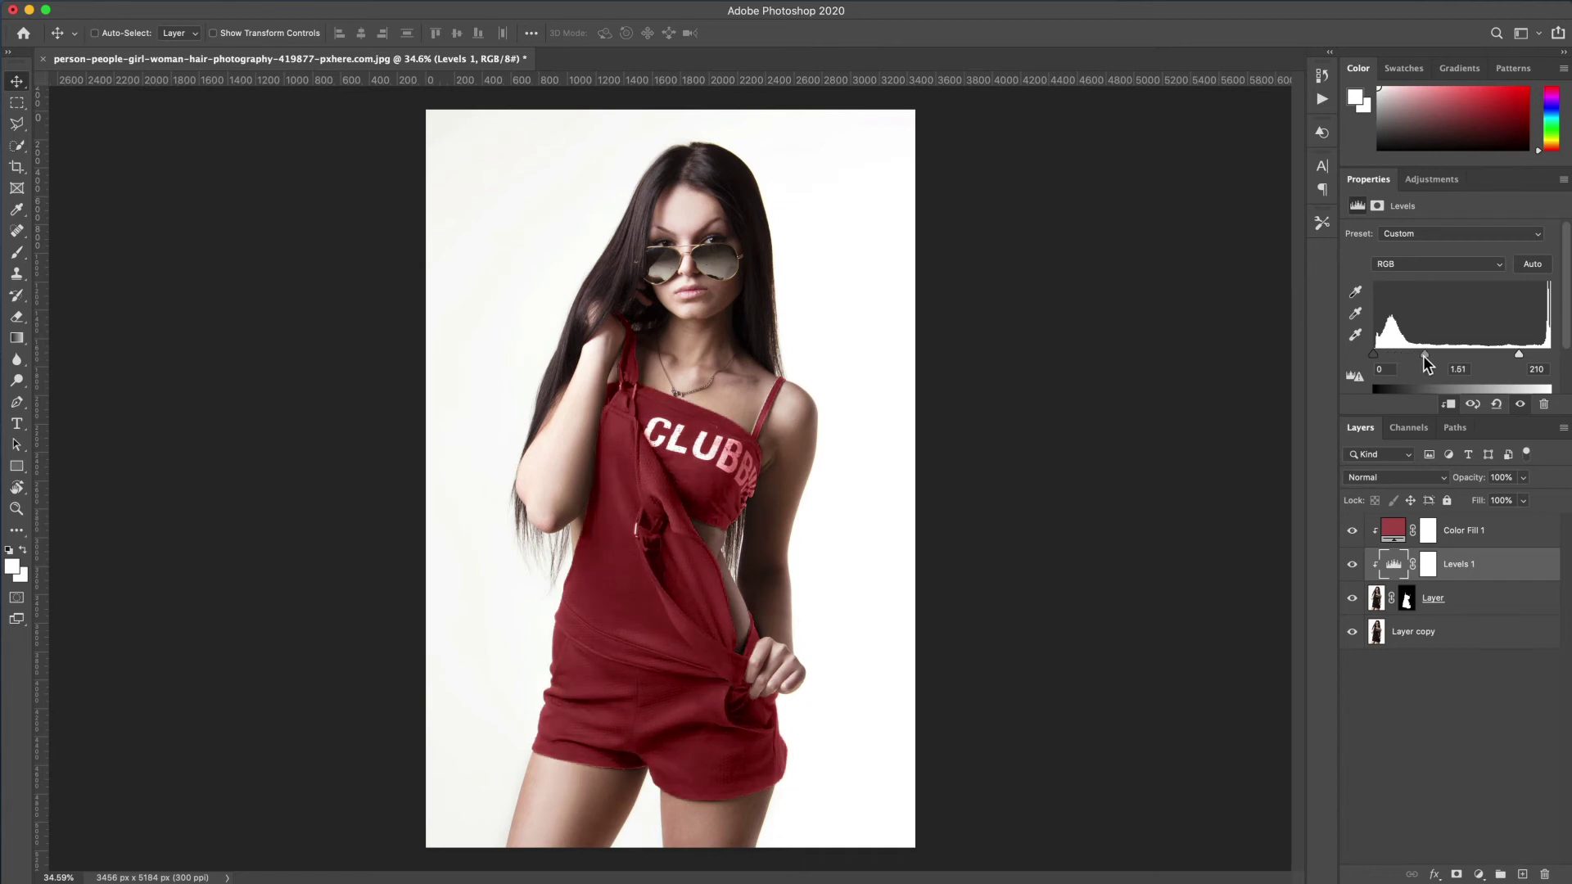
mouse_move(1424, 356)
left_mouse_down()
mouse_move(1405, 357)
mouse_move(1424, 357)
left_mouse_up()
Change the color fill layer's color to green, hex 478f62.
double_click(1393, 531)
left_click(1281, 396)
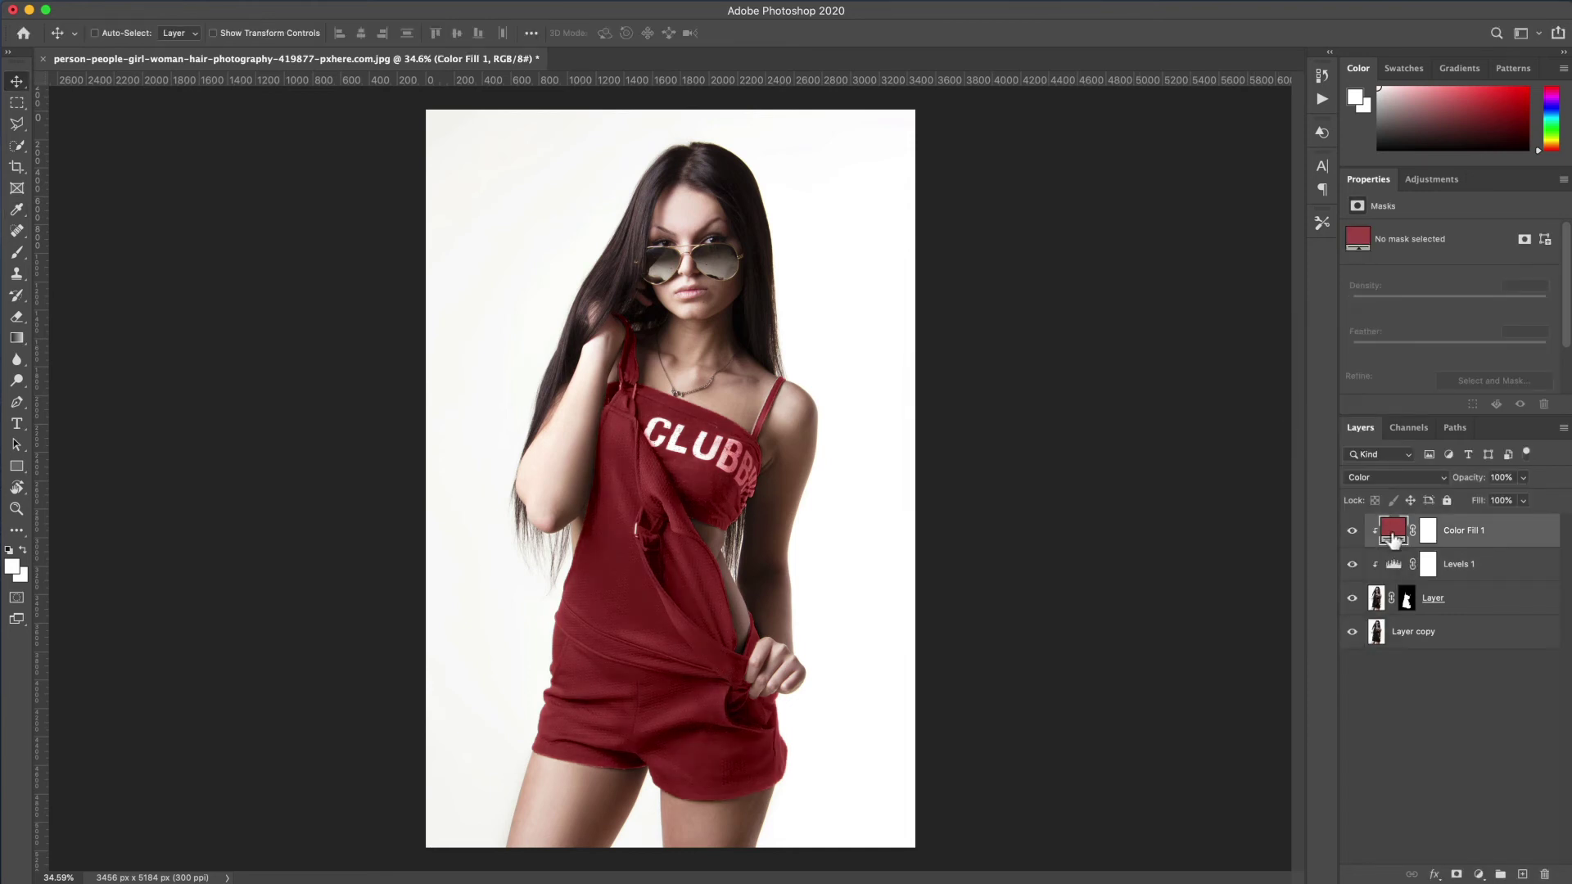
double_click(1393, 530)
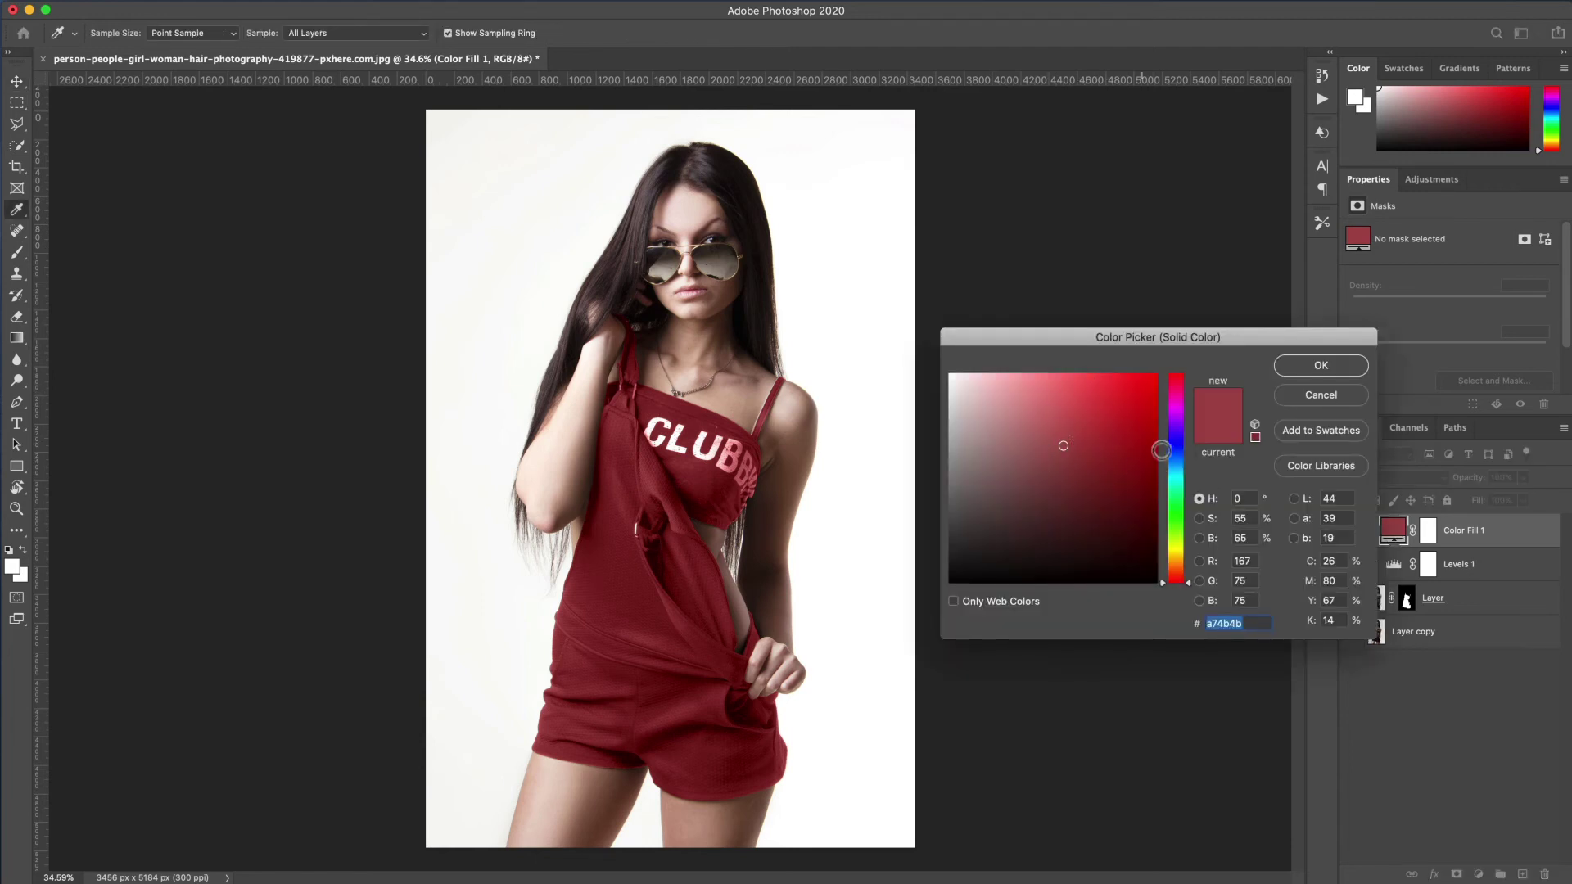
left_click(1173, 474)
left_click_drag(1173, 475, 1173, 376)
left_click(1174, 533)
mouse_move(1172, 498)
left_mouse_down()
mouse_move(1172, 565)
mouse_move(1172, 447)
mouse_move(1167, 498)
left_mouse_up()
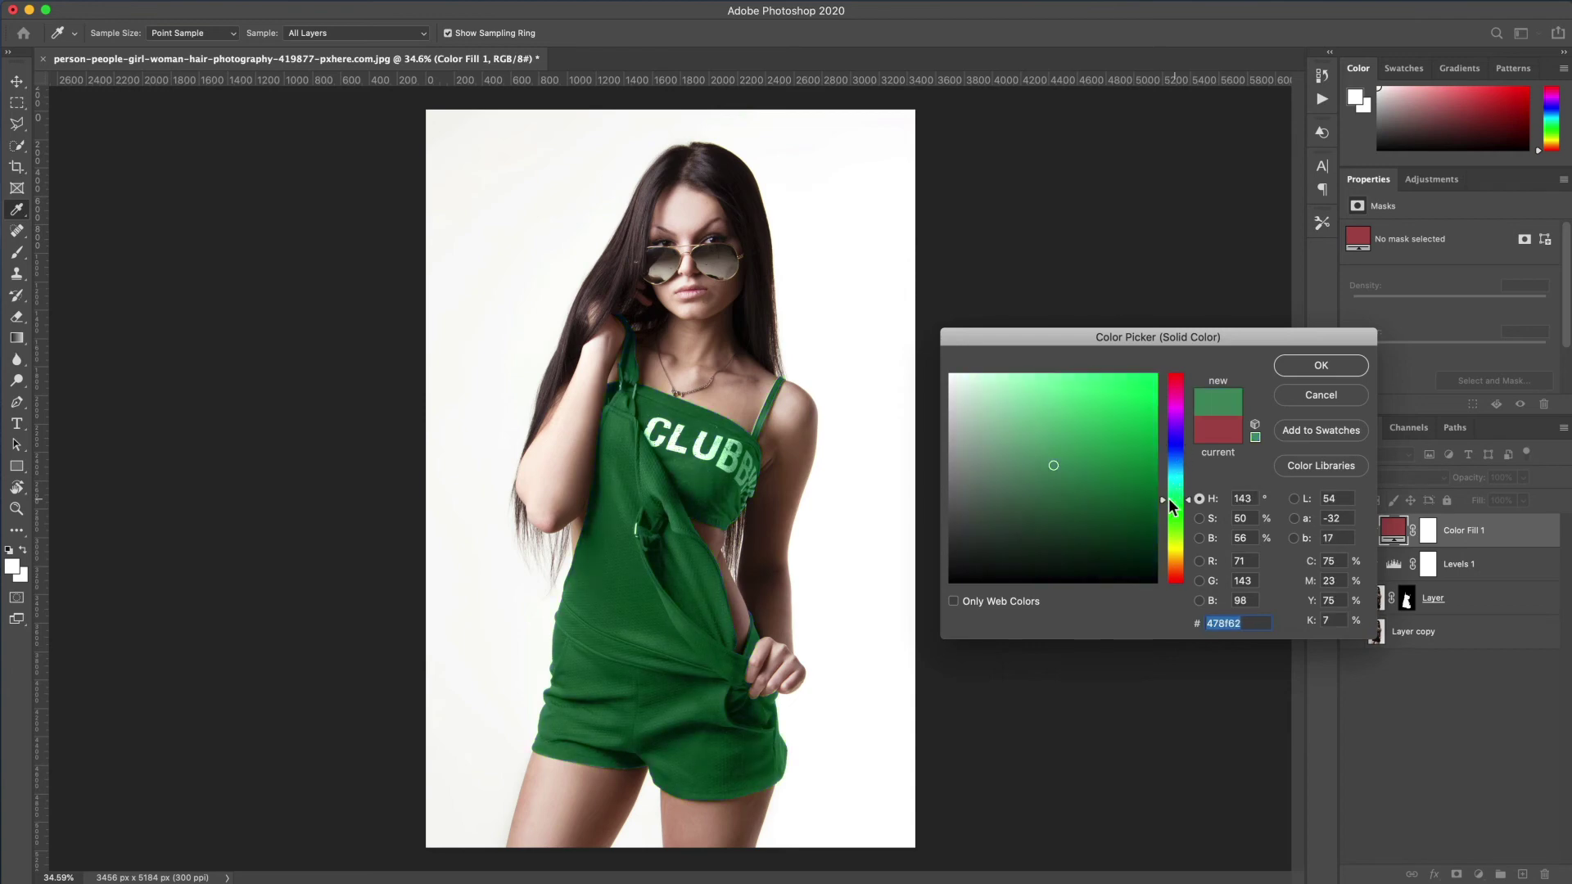
left_click(1302, 370)
key("v")
Change the color fill layer's color to pure white, hex ffffff.
scroll(631, 487, "up", 8)
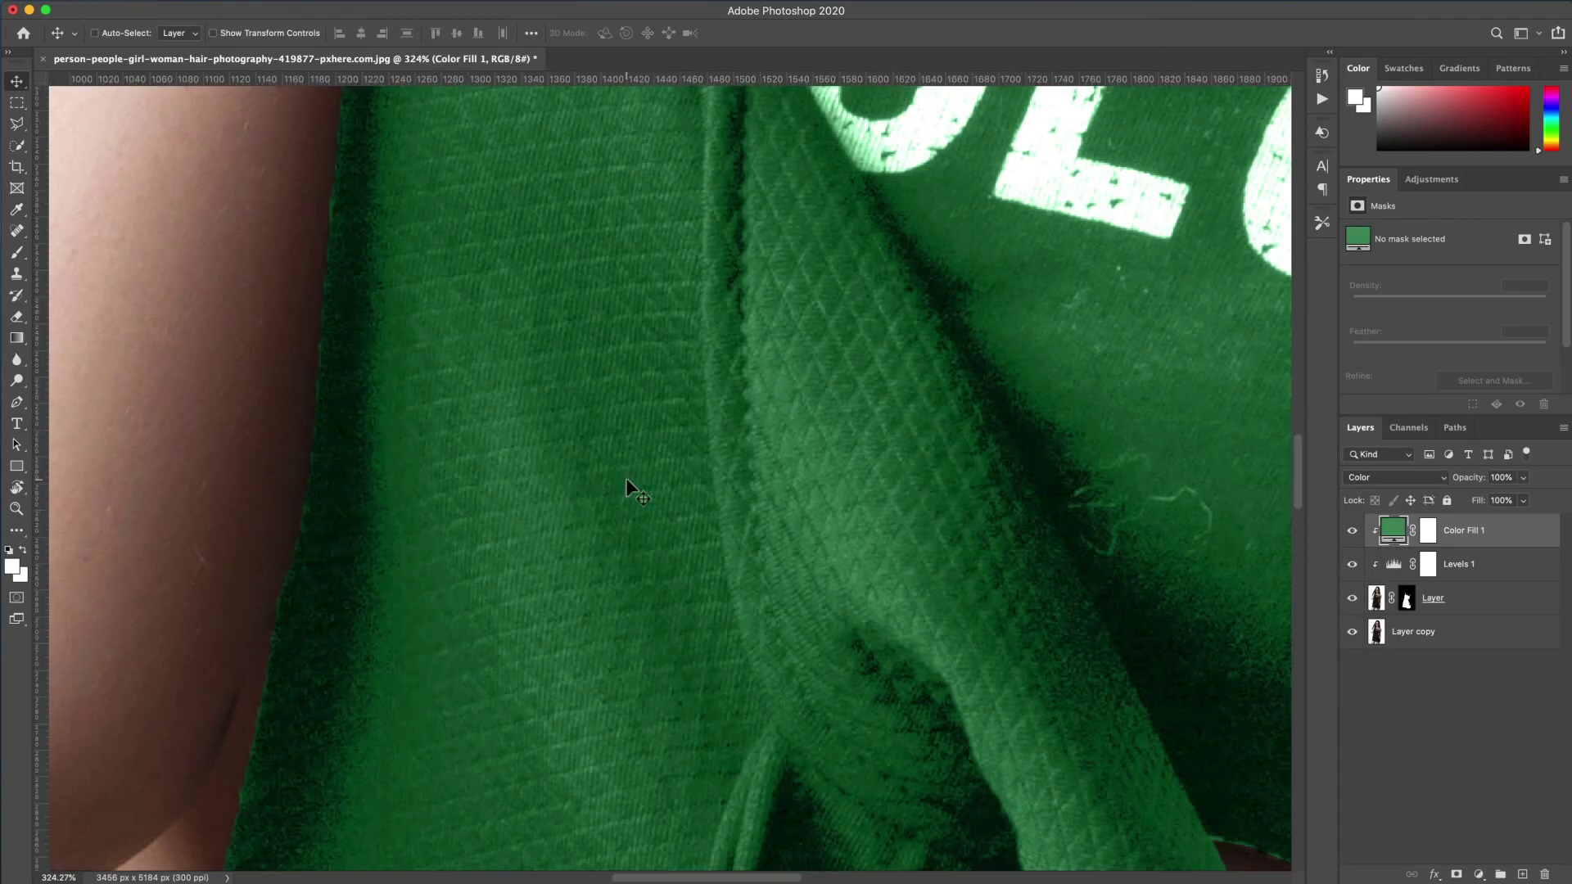
scroll(632, 485, "down", 5)
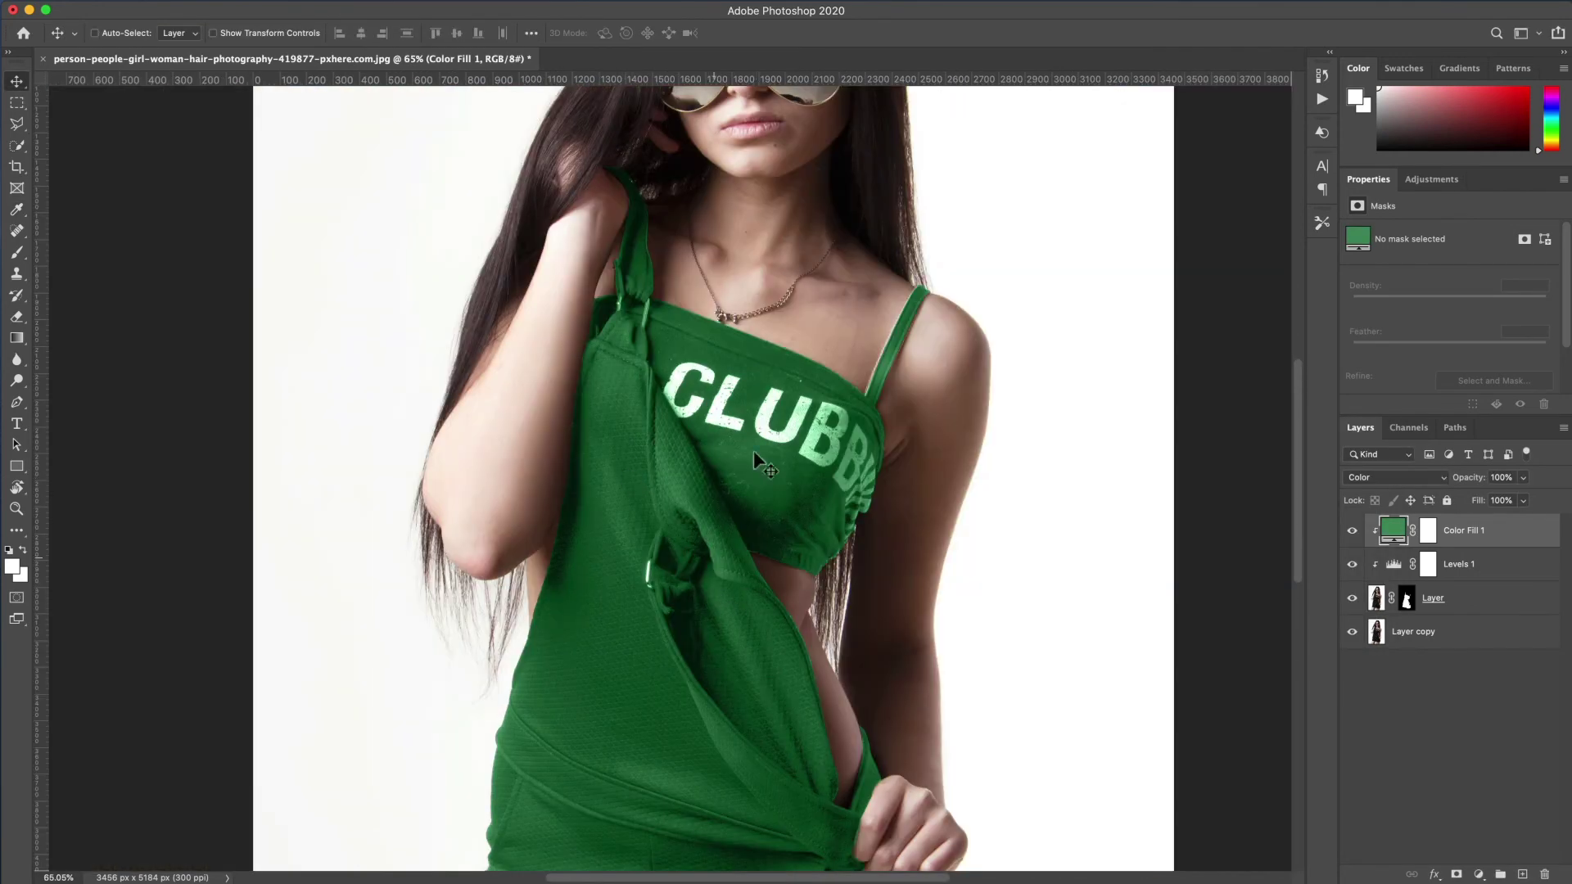
scroll(635, 485, "up", 5)
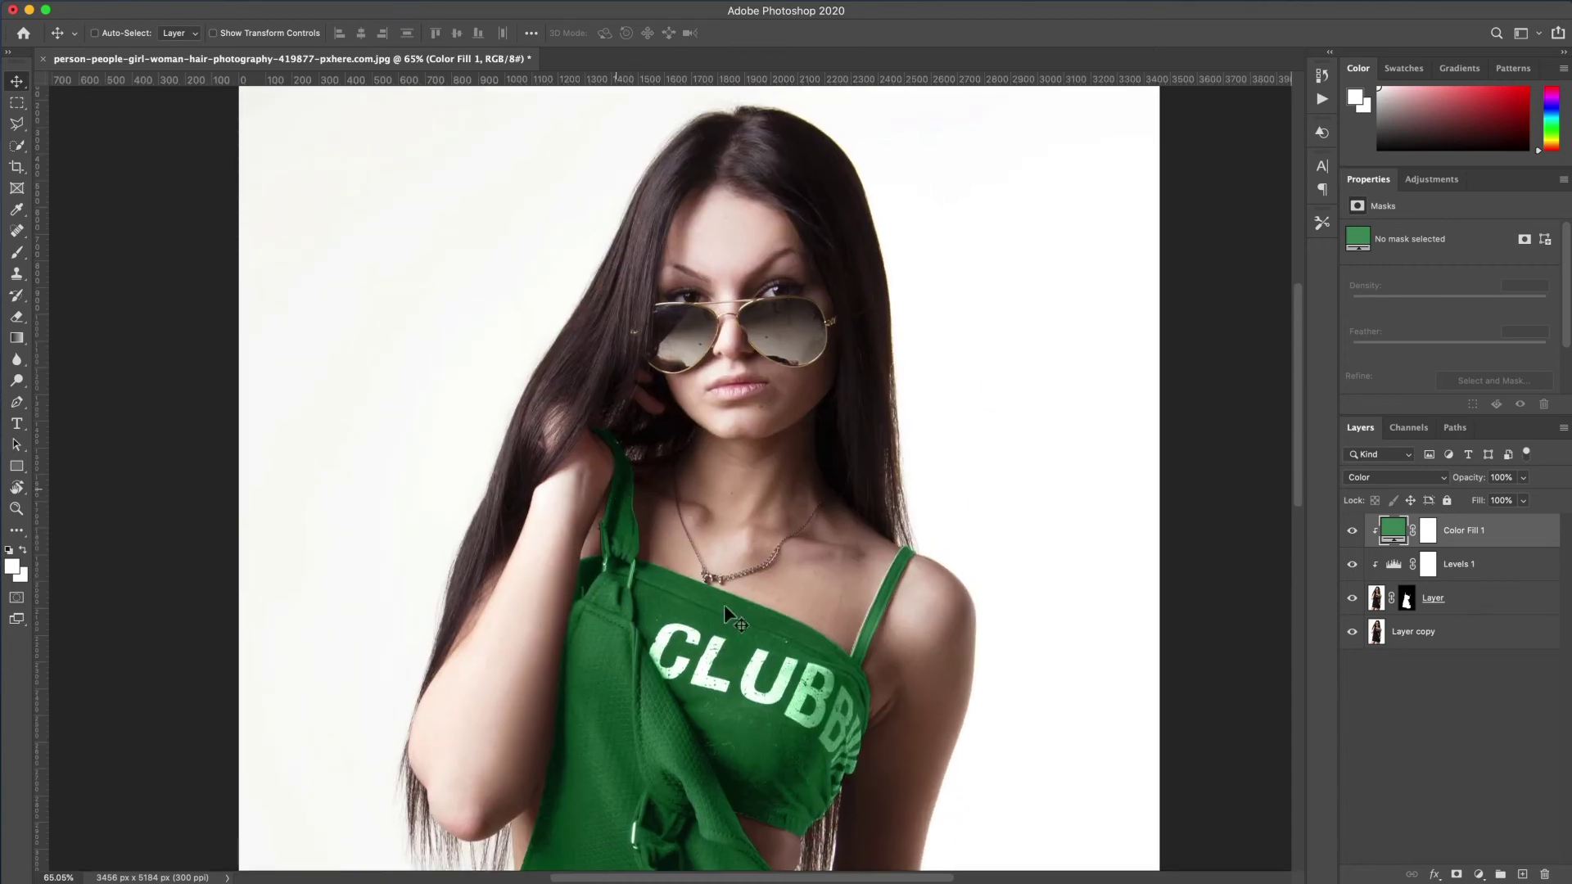
scroll(687, 547, "down", 7)
key("super+0")
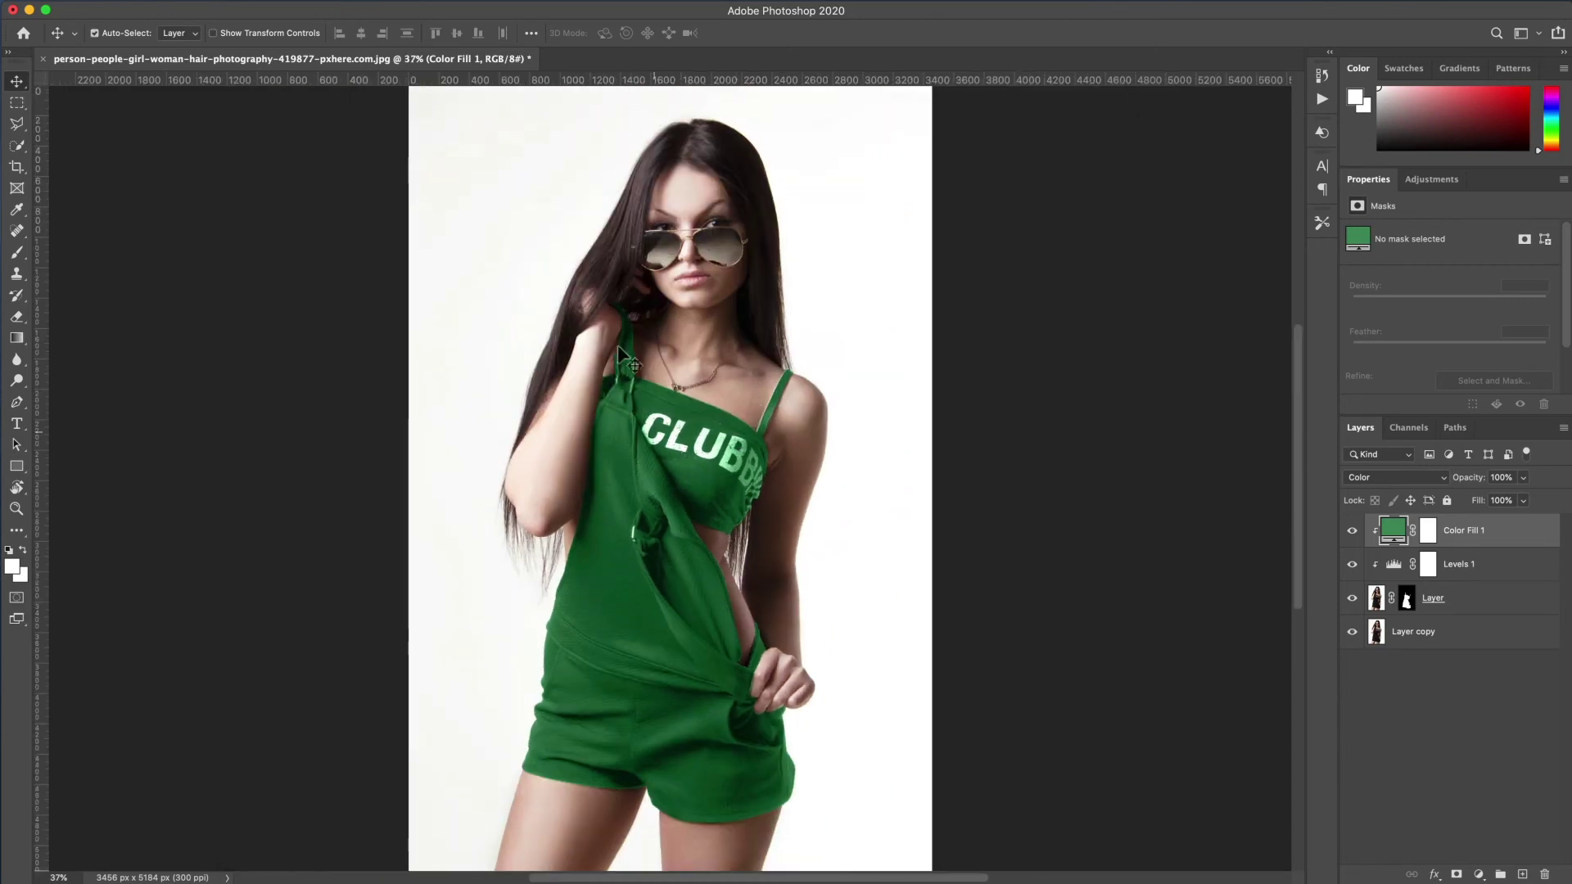
double_click(1384, 536)
left_click_drag(988, 401, 964, 361)
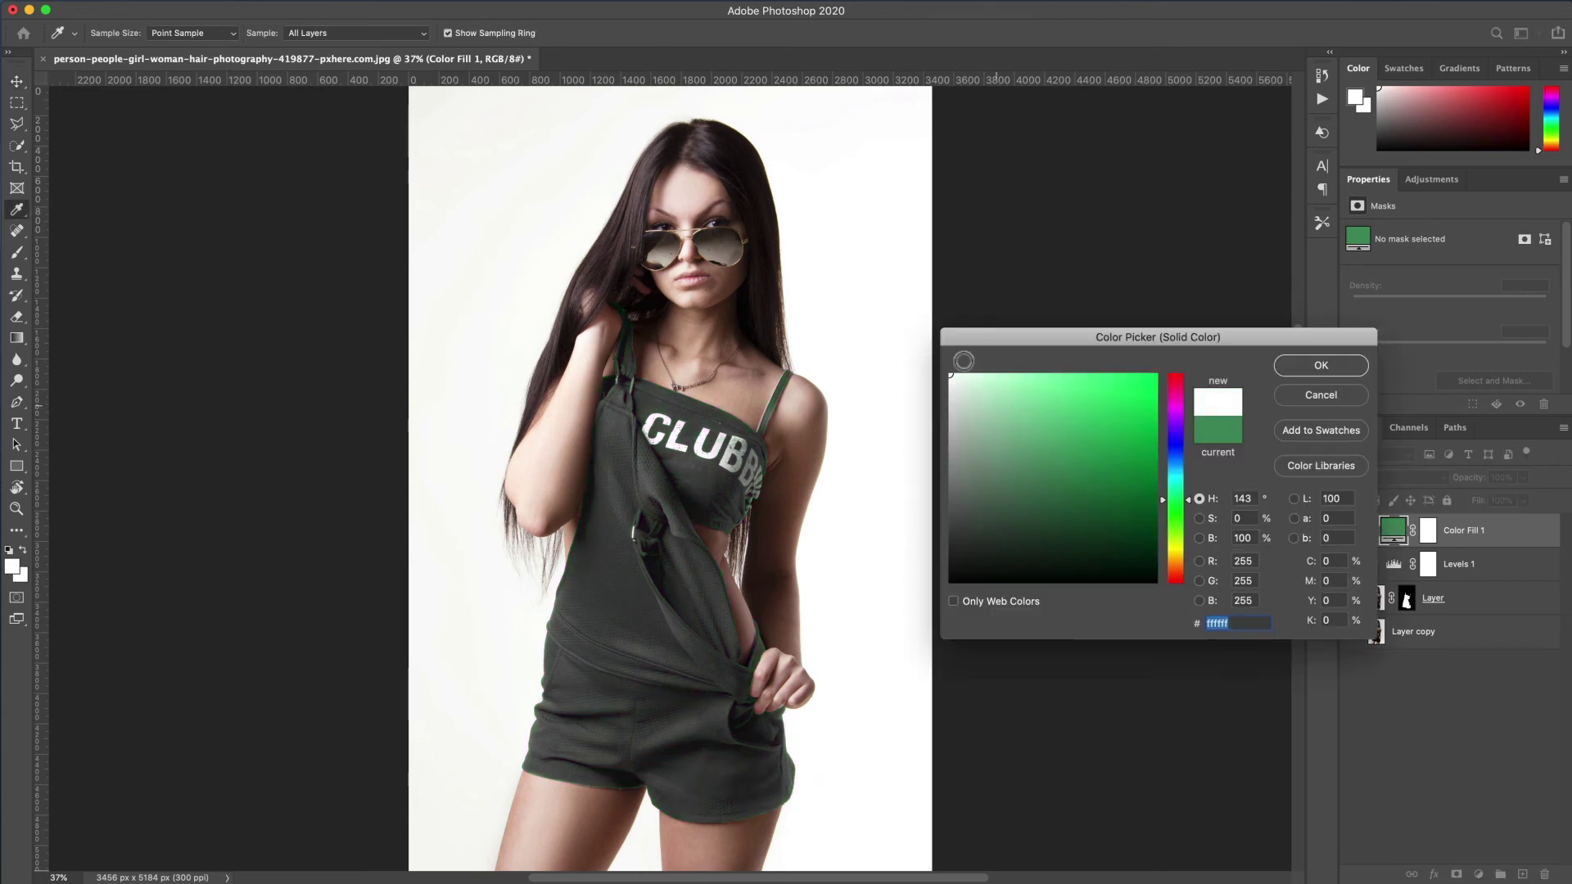
left_click(1321, 365)
Lighten the outfit to pale grey in the clipped Levels adjustment, with midtones at 2.89 and the white input level at 53.
left_click(1394, 569)
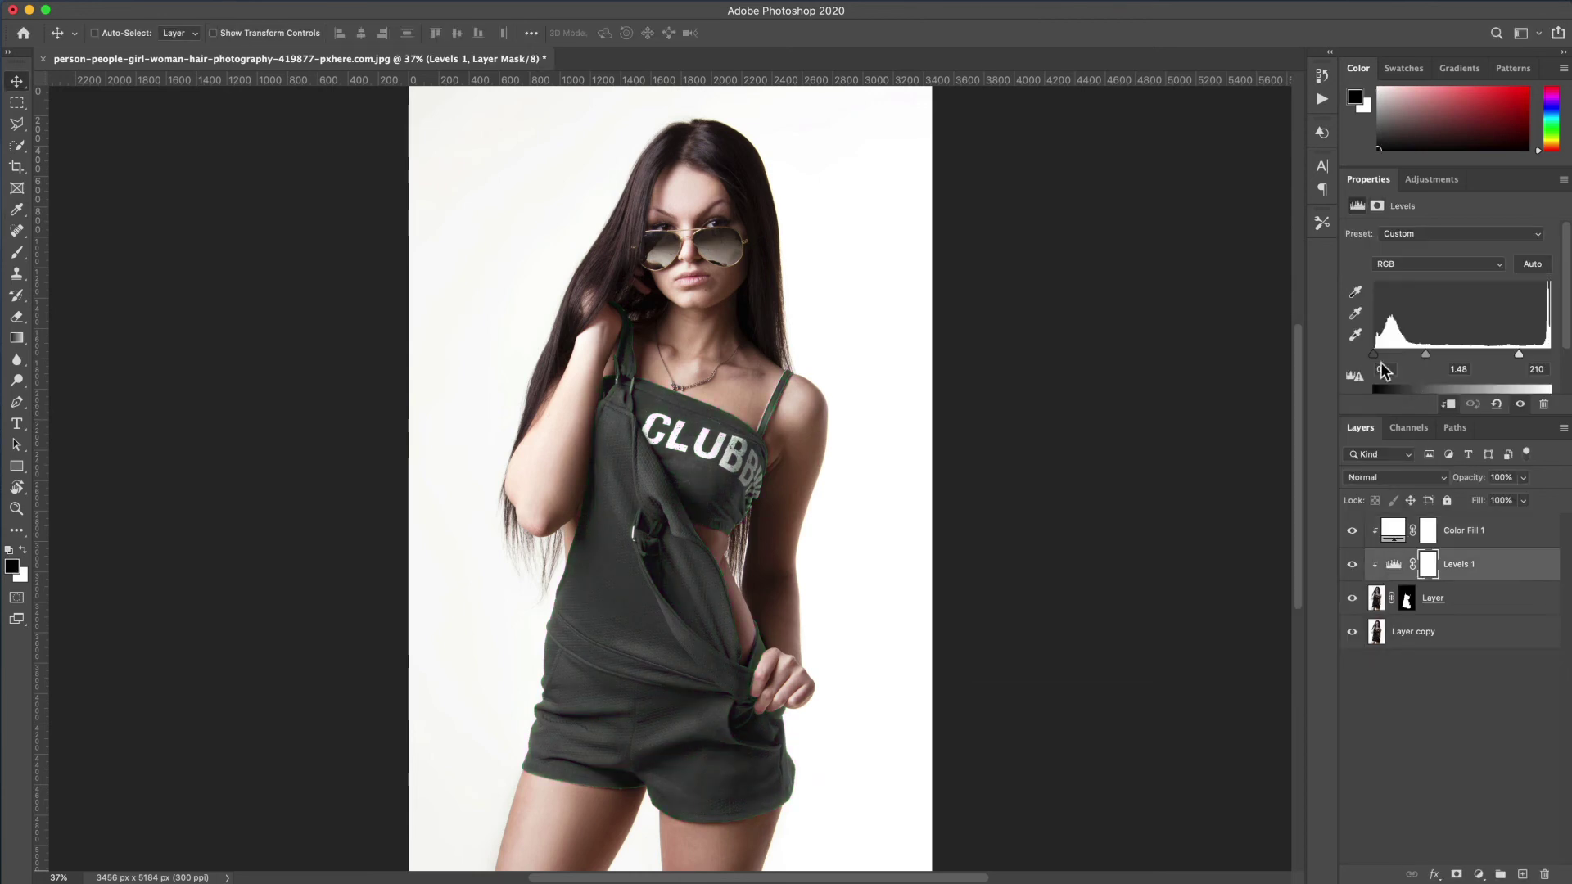
left_click_drag(1374, 354, 1388, 356)
left_click_drag(1519, 356, 1410, 354)
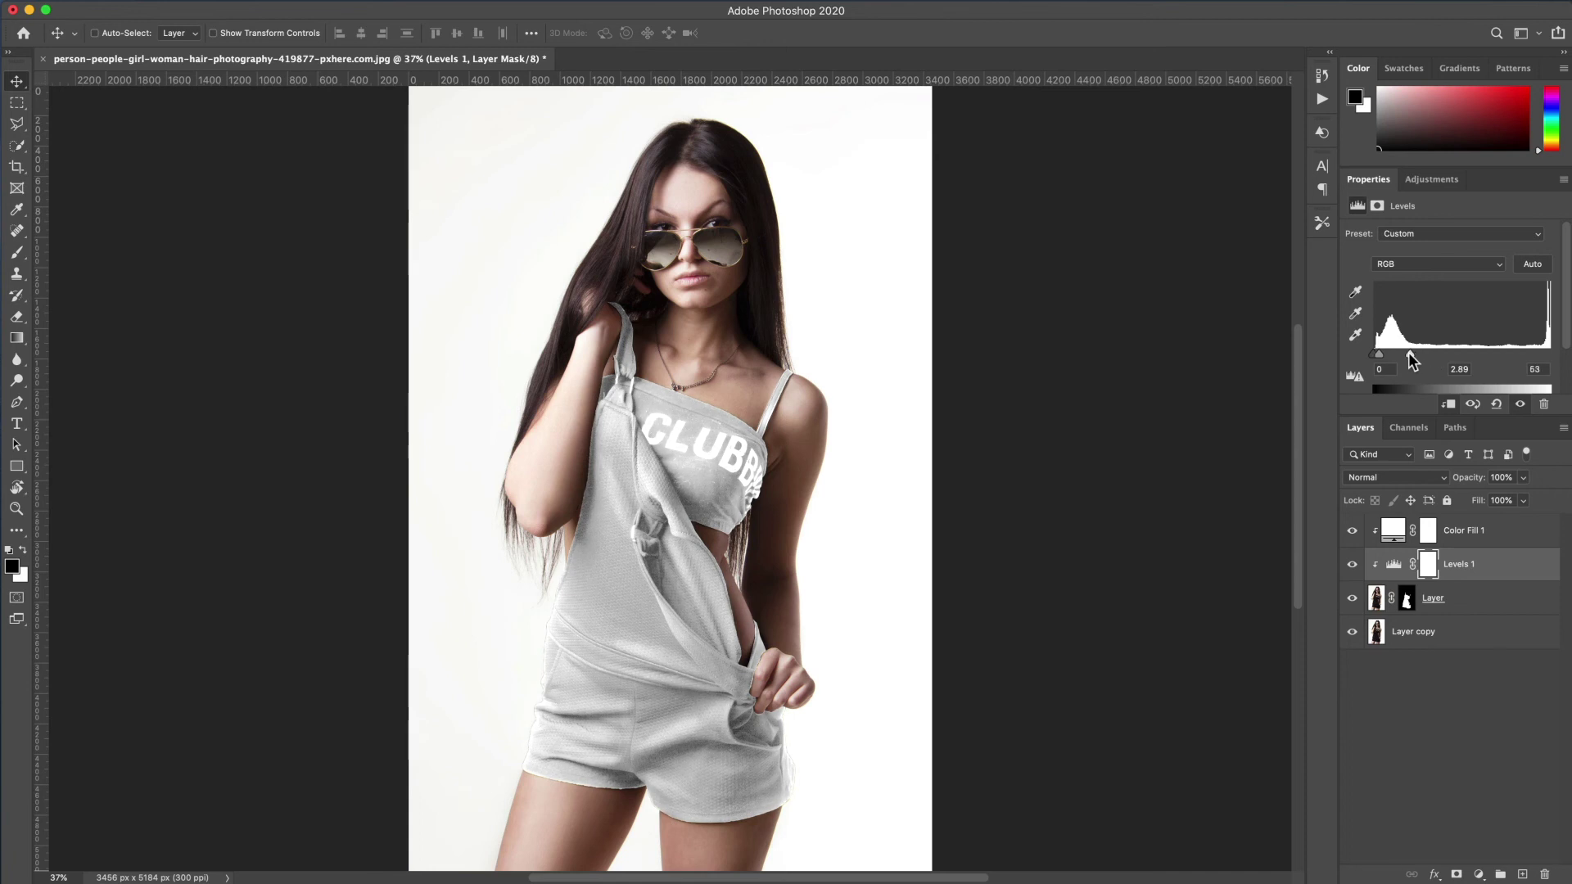
scroll(635, 424, "down", 4)
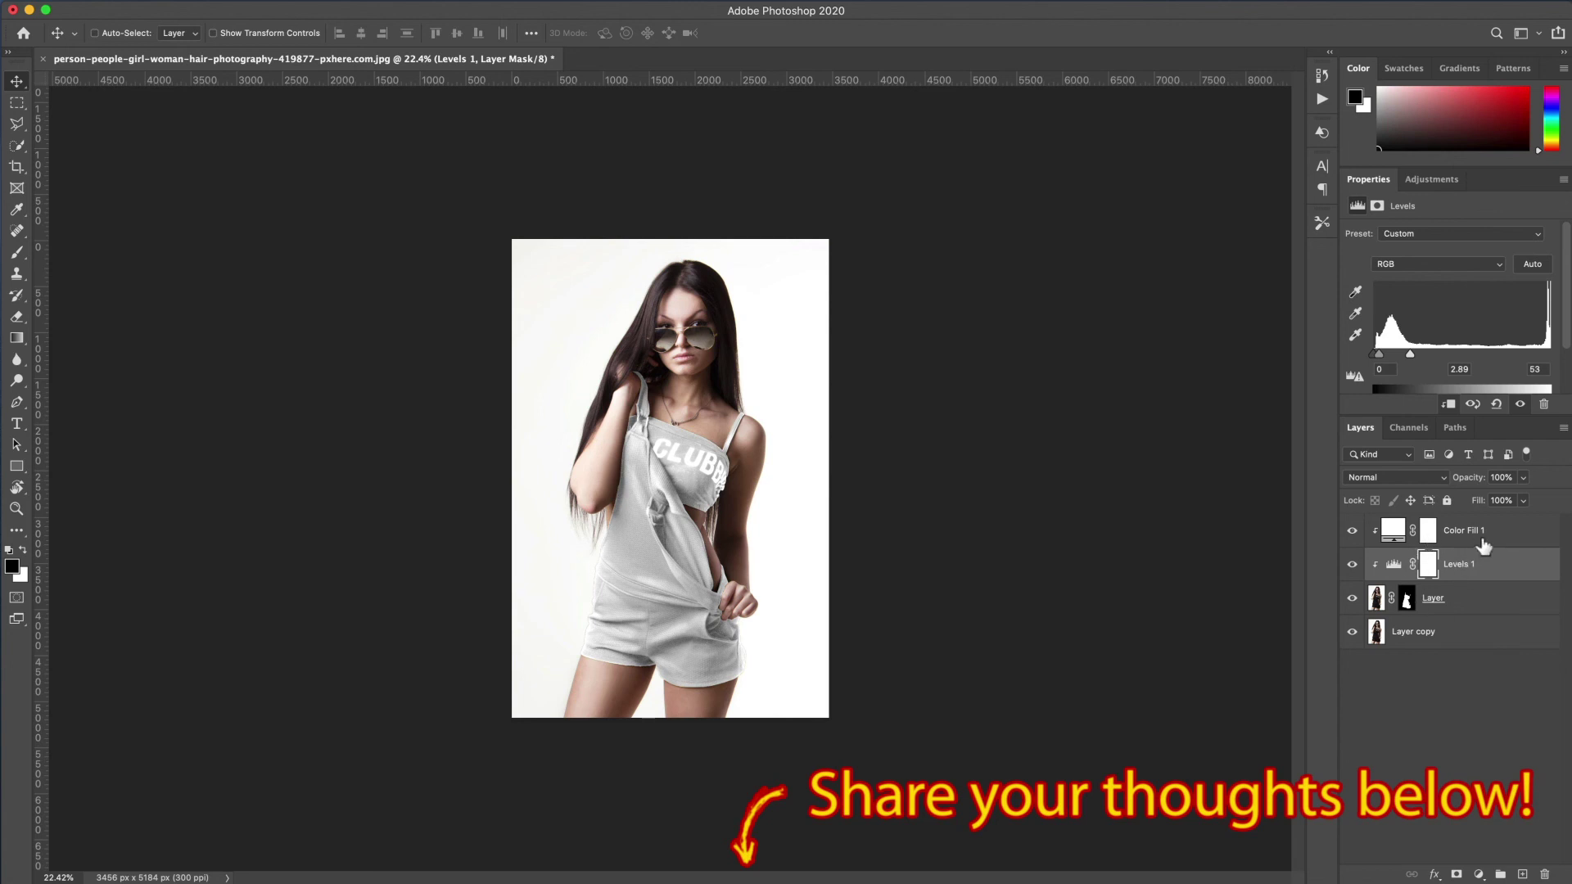
scroll(782, 559, "up", 5)
scroll(782, 559, "down", 5)
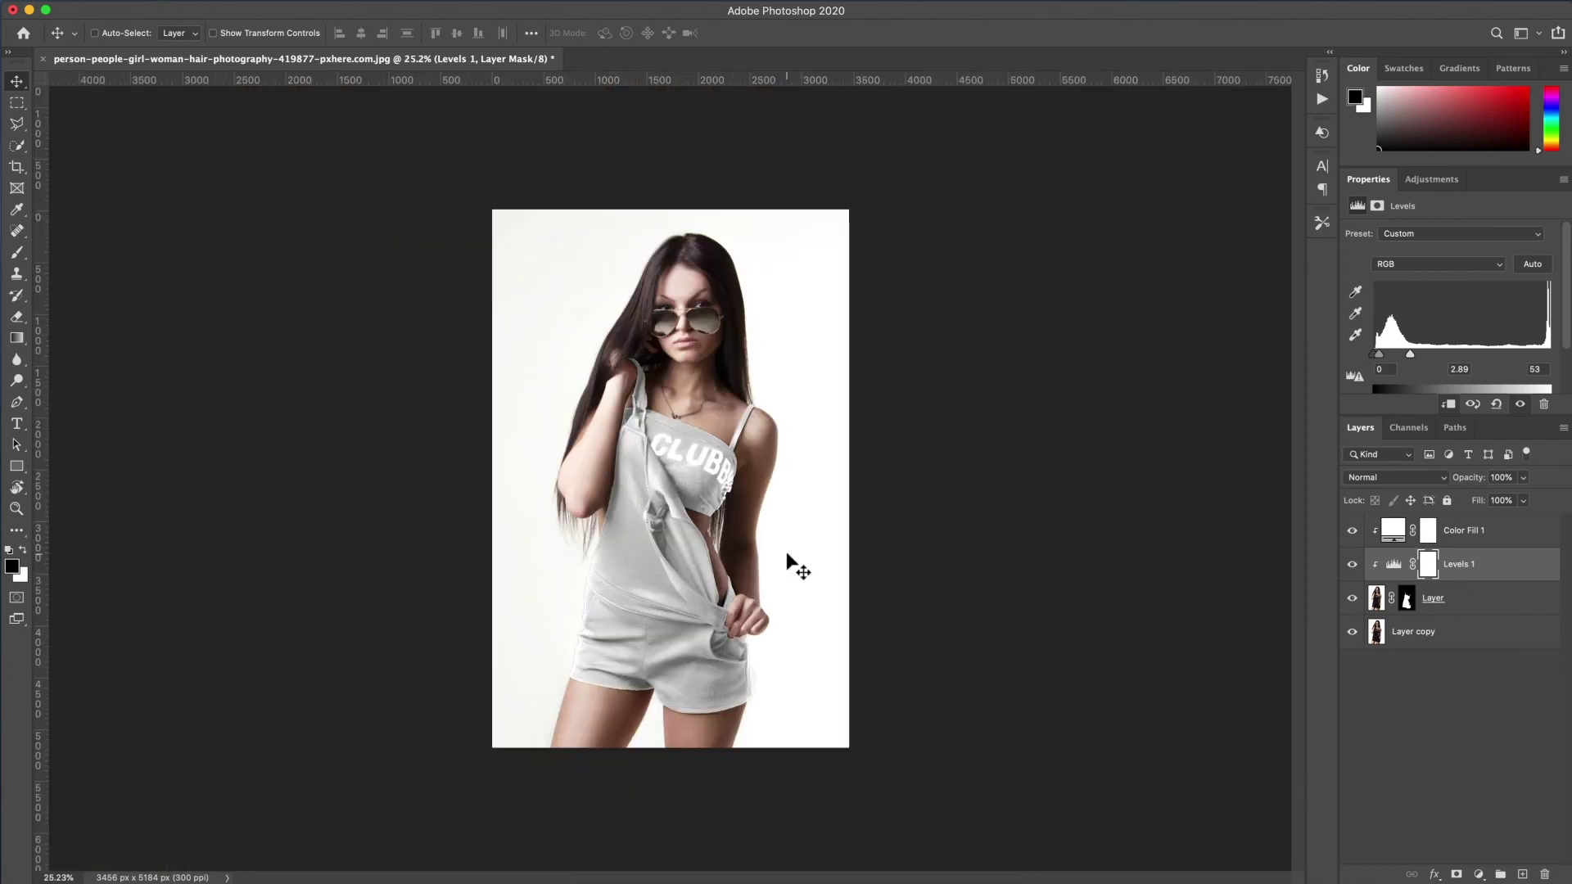